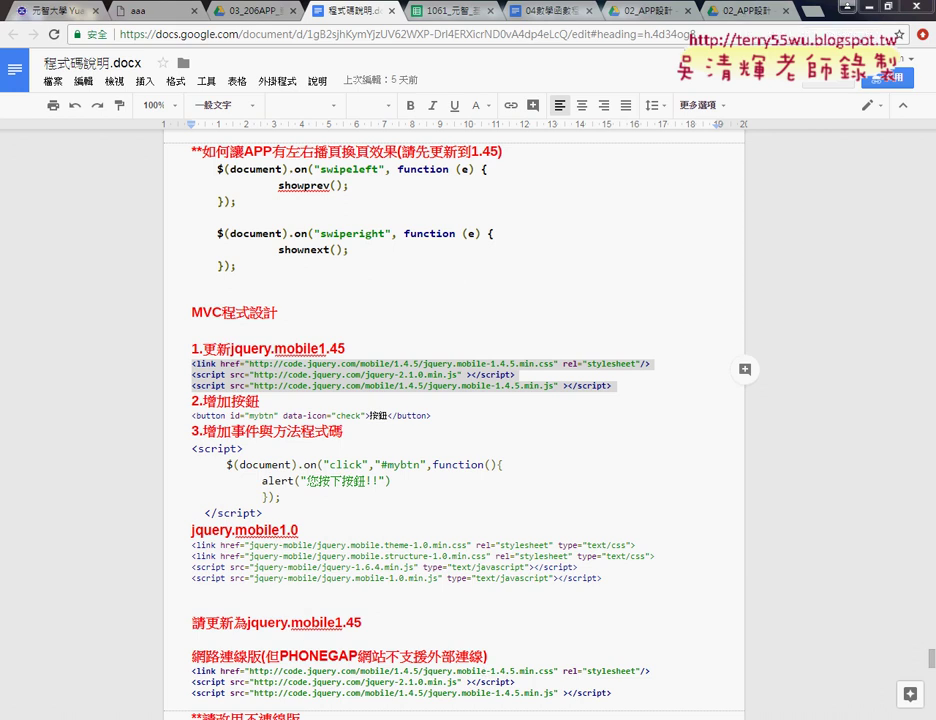
Locate Visual Studio 2017 in the list of all installed programs
key(alt+Tab)
key(super)
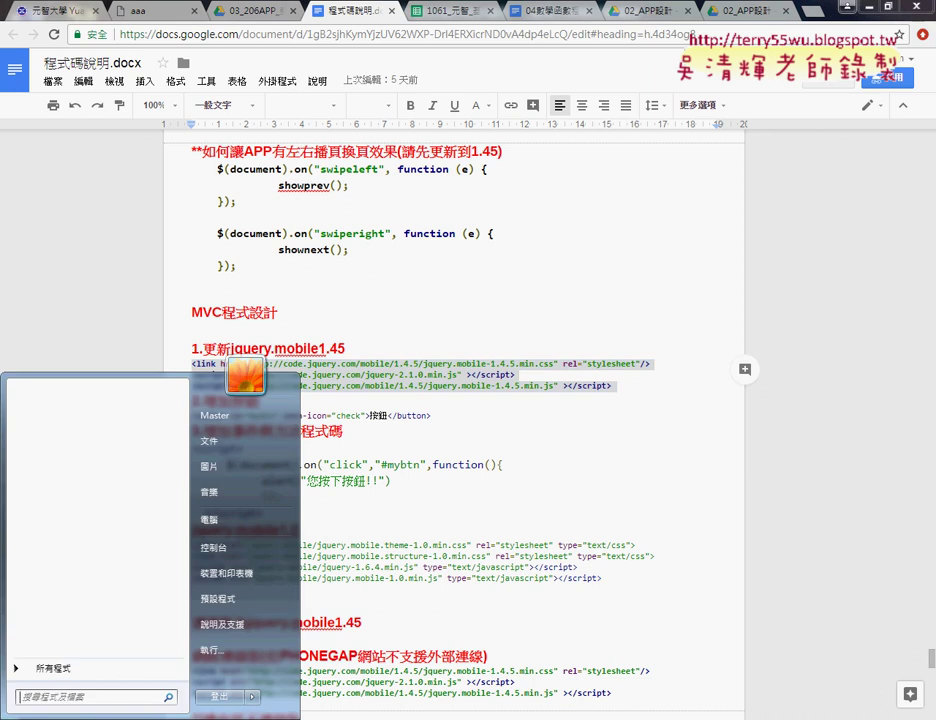
click(73, 670)
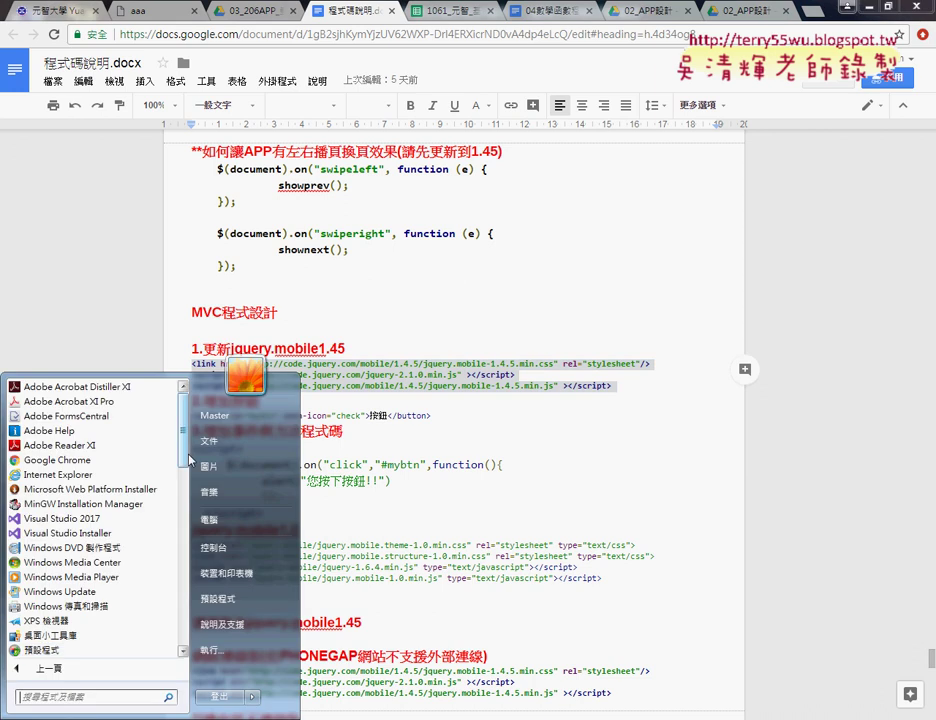
drag(186, 444, 189, 466)
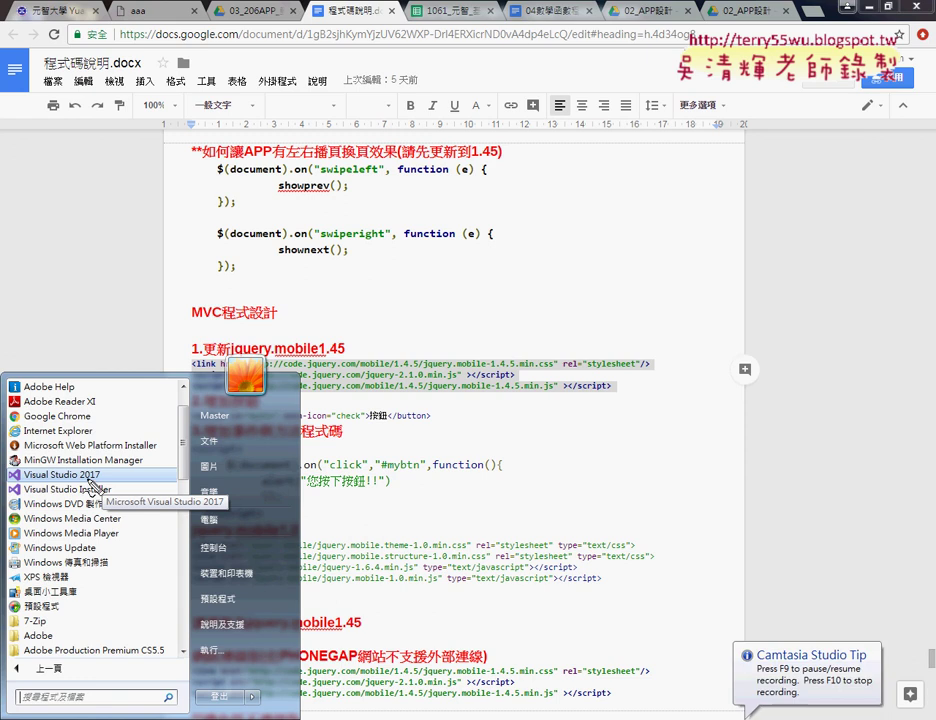
mouse_move(93, 487)
mouse_down()
mouse_move(12, 476)
mouse_move(100, 465)
mouse_move(106, 486)
mouse_up()
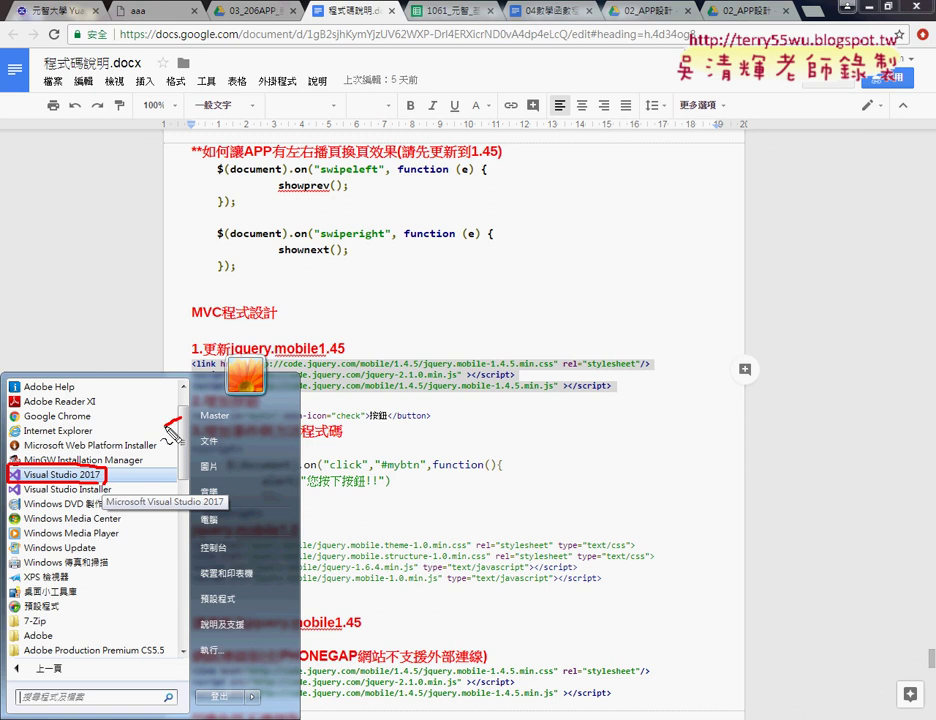
mouse_move(172, 430)
mouse_down()
mouse_move(112, 470)
mouse_move(95, 462)
mouse_move(110, 478)
mouse_move(128, 470)
mouse_up()
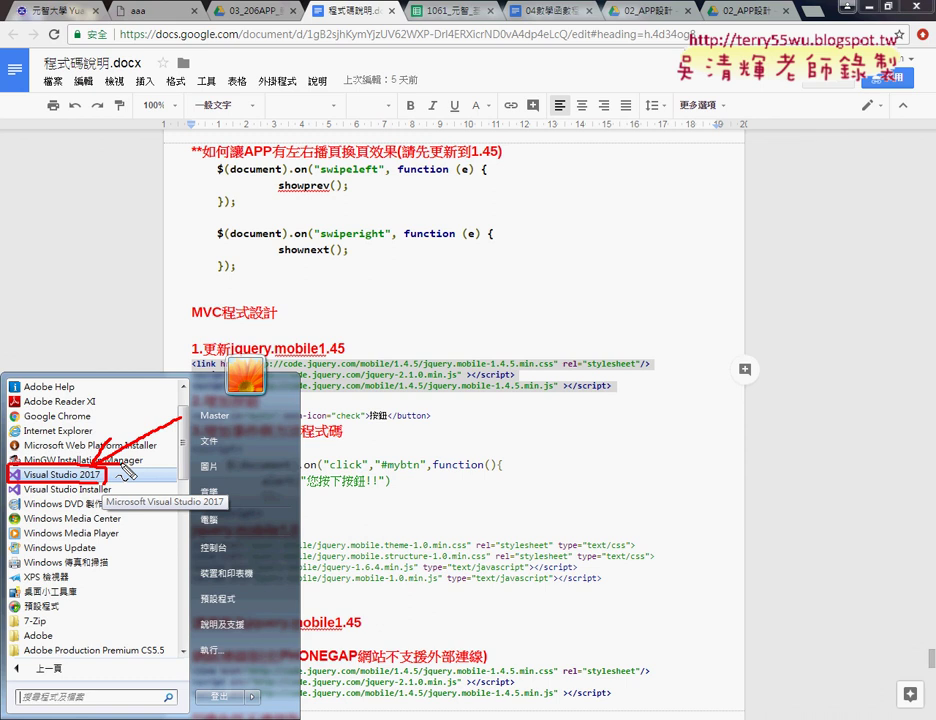
click(125, 470)
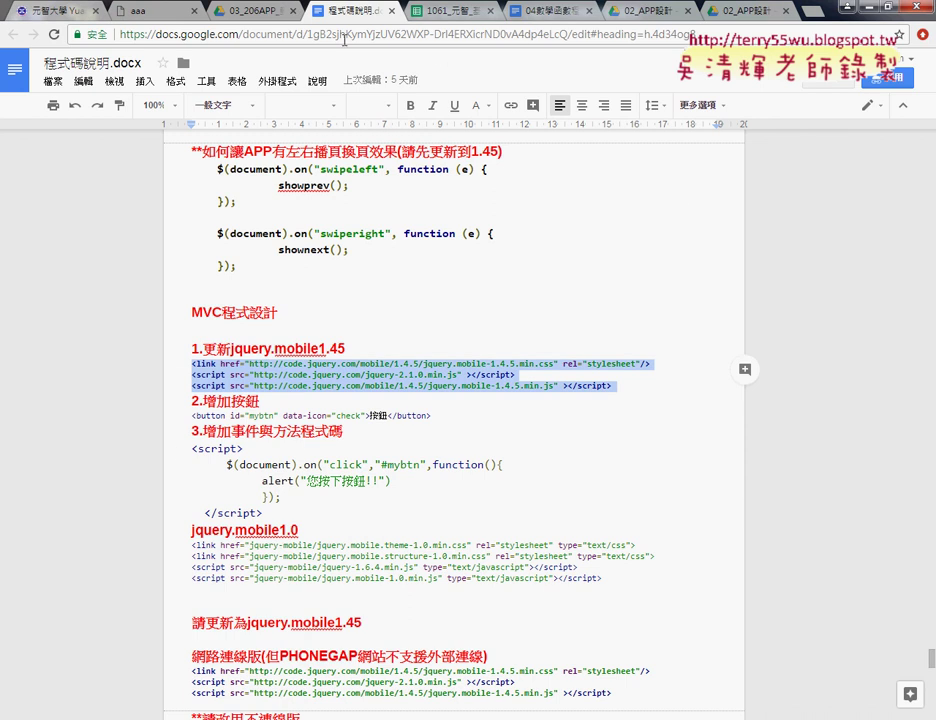
Switch to Google Drive and download vs2017_community.exe from the 02_APP設計 folder
click(250, 14)
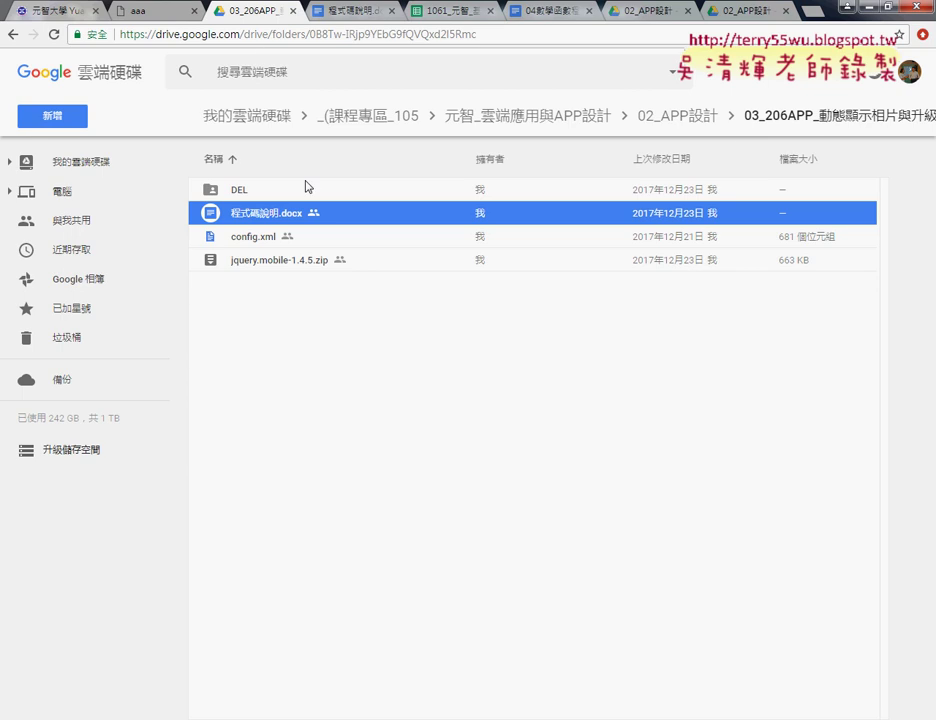
click(679, 122)
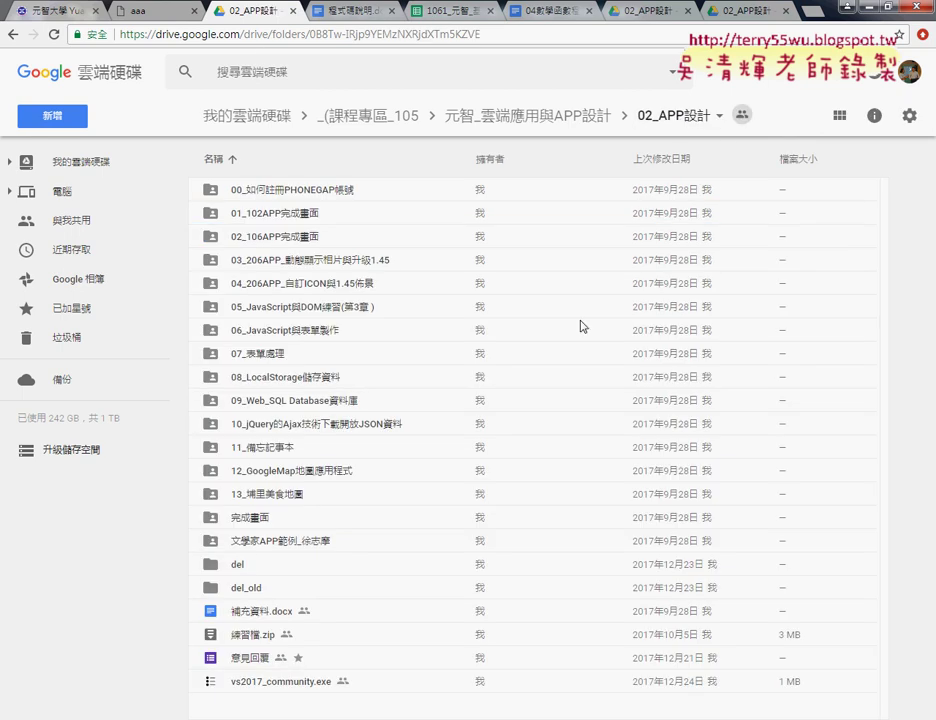
click(497, 122)
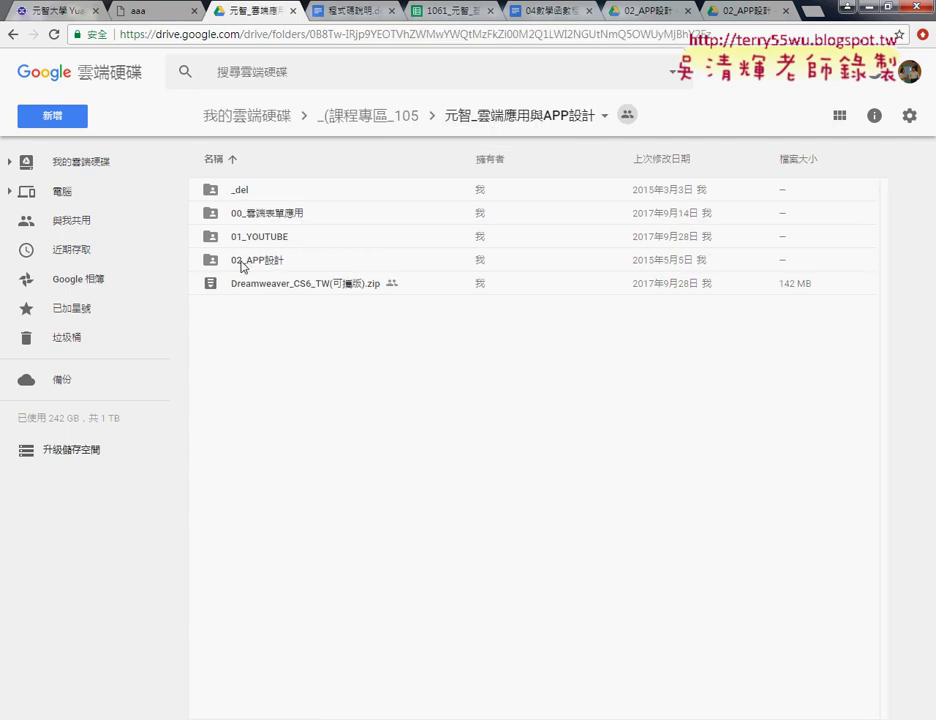
double_click(243, 262)
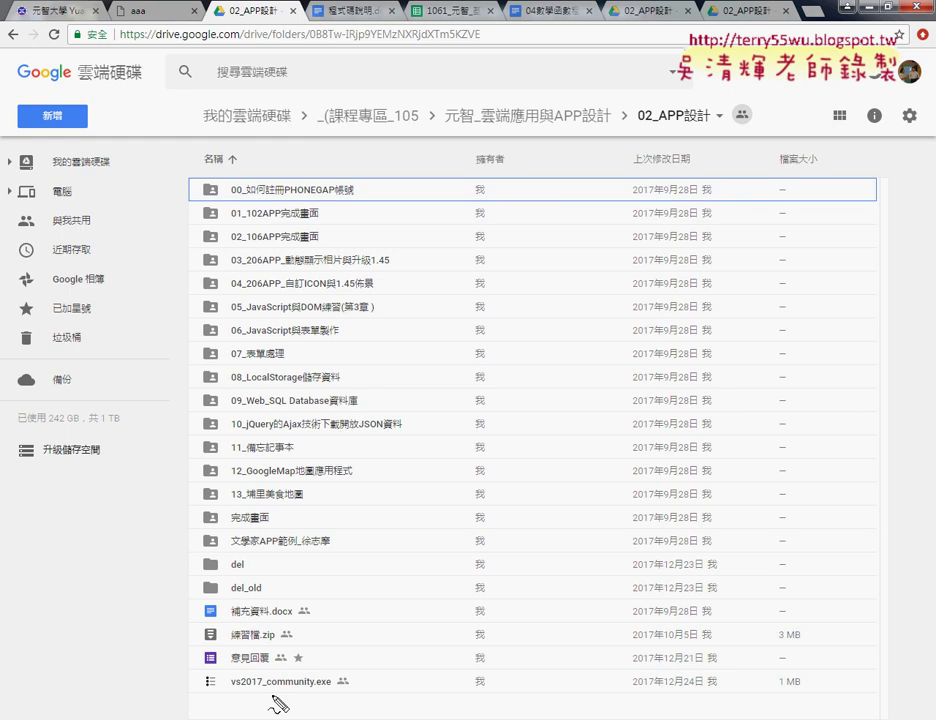
mouse_move(200, 672)
mouse_down()
mouse_move(200, 693)
mouse_move(292, 663)
mouse_move(342, 688)
mouse_move(250, 700)
mouse_up()
mouse_move(401, 613)
mouse_down()
mouse_move(344, 658)
mouse_move(377, 647)
mouse_up()
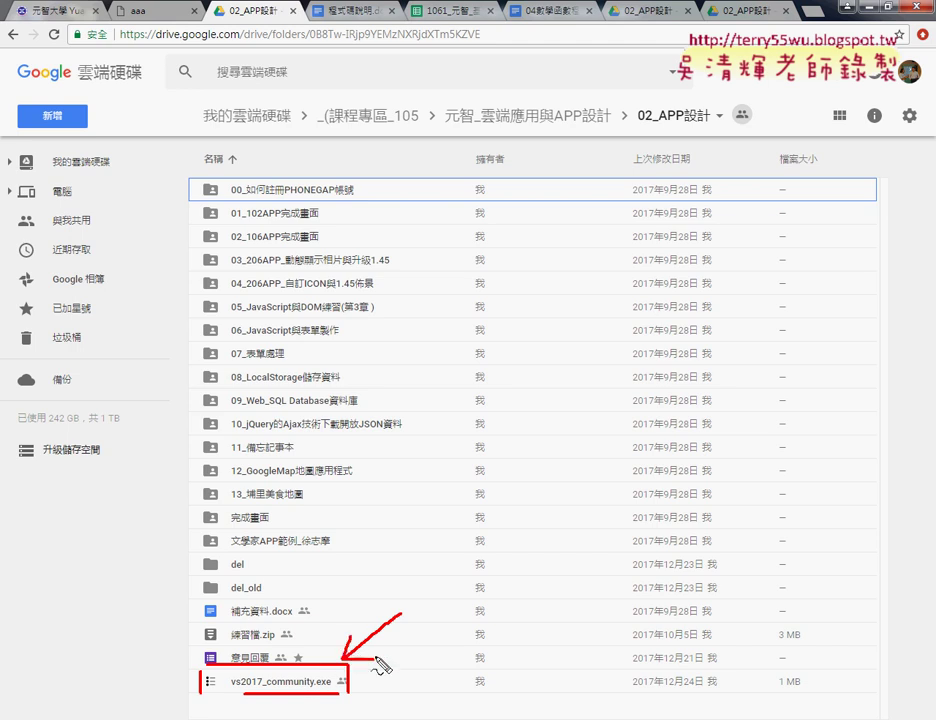
key(Escape)
double_click(309, 684)
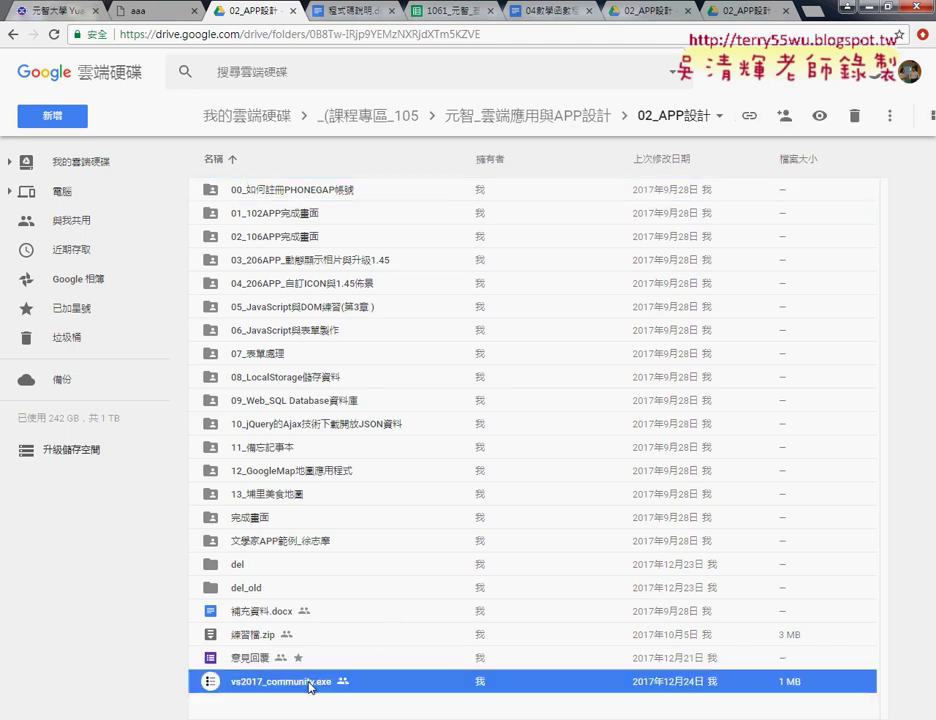
click(475, 388)
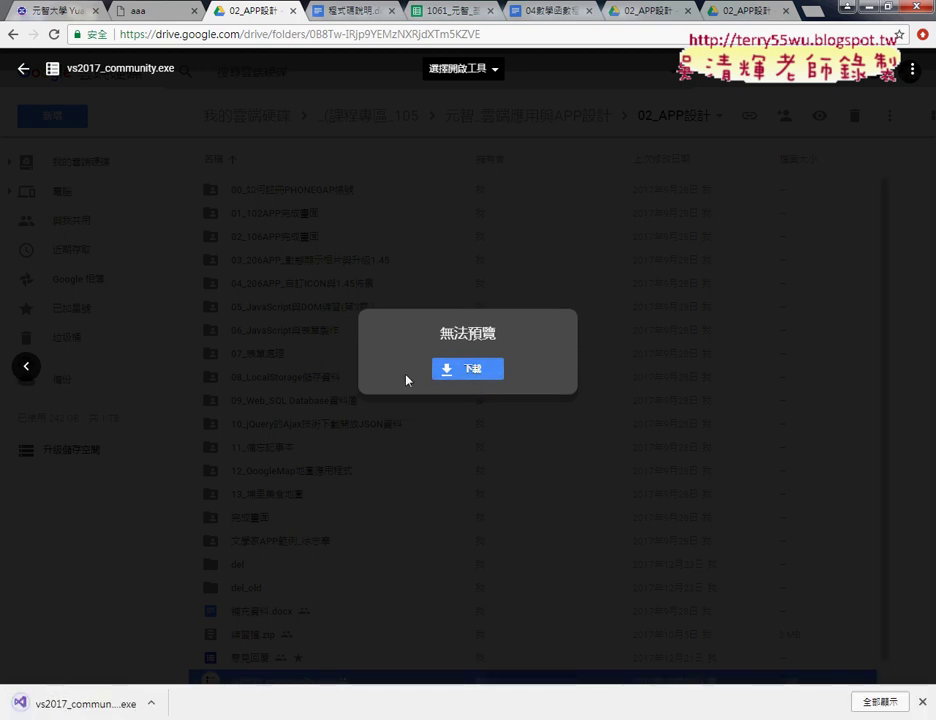
Run the downloaded Visual Studio 2017 installer and continue past its privacy and licence notice
click(151, 706)
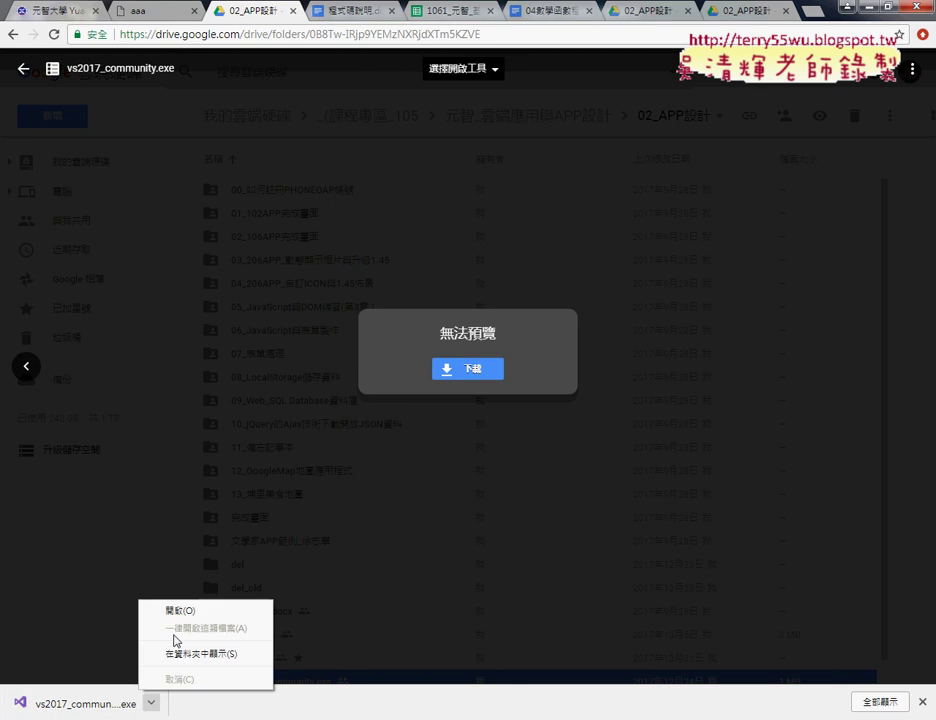
click(181, 611)
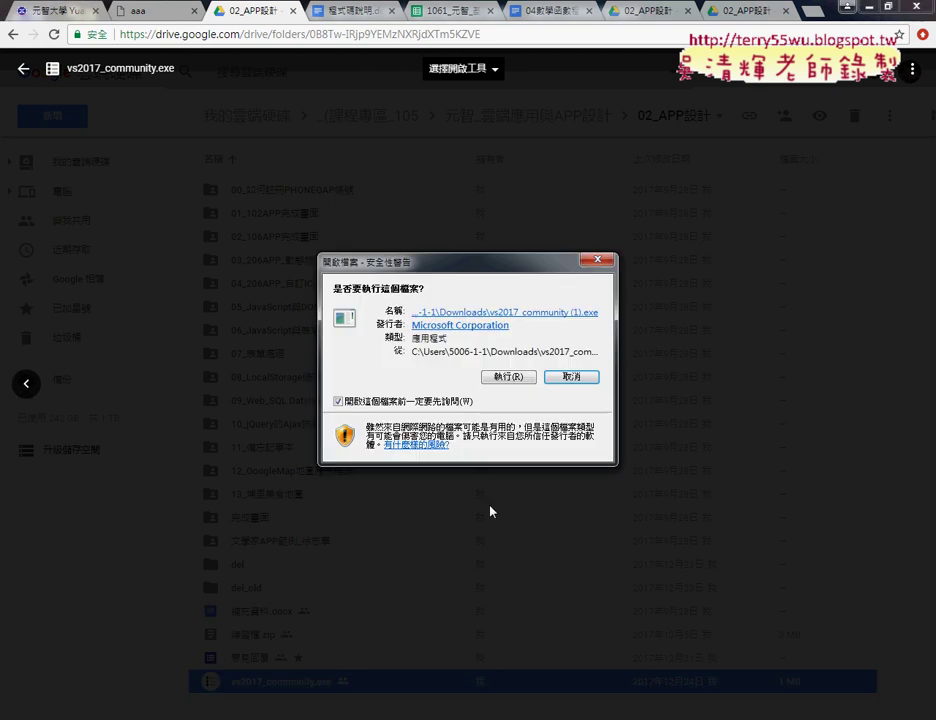
click(528, 380)
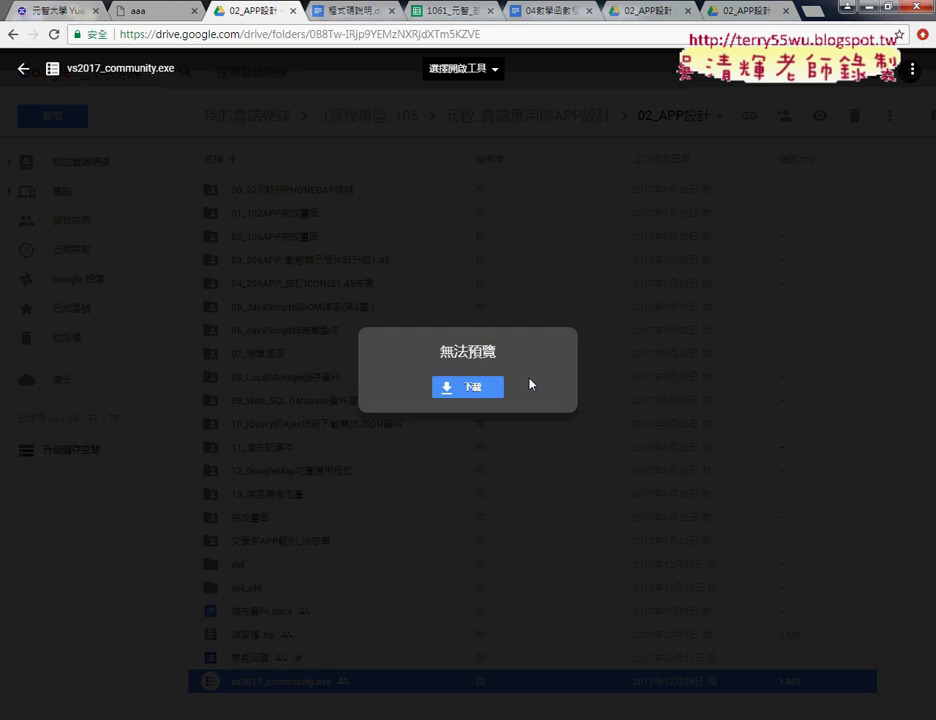
click(870, 18)
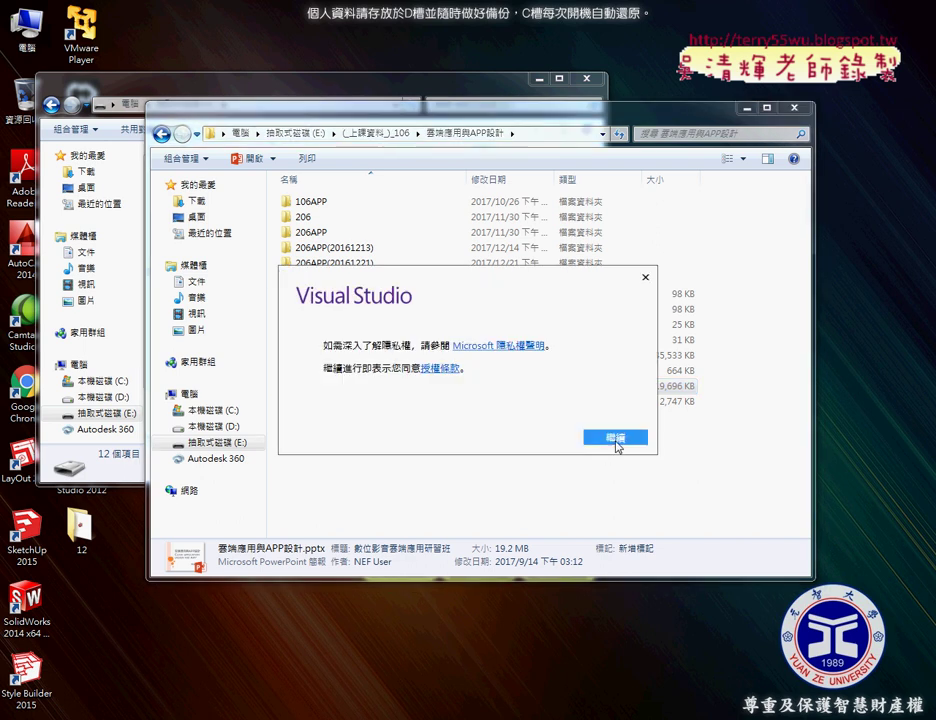
click(618, 441)
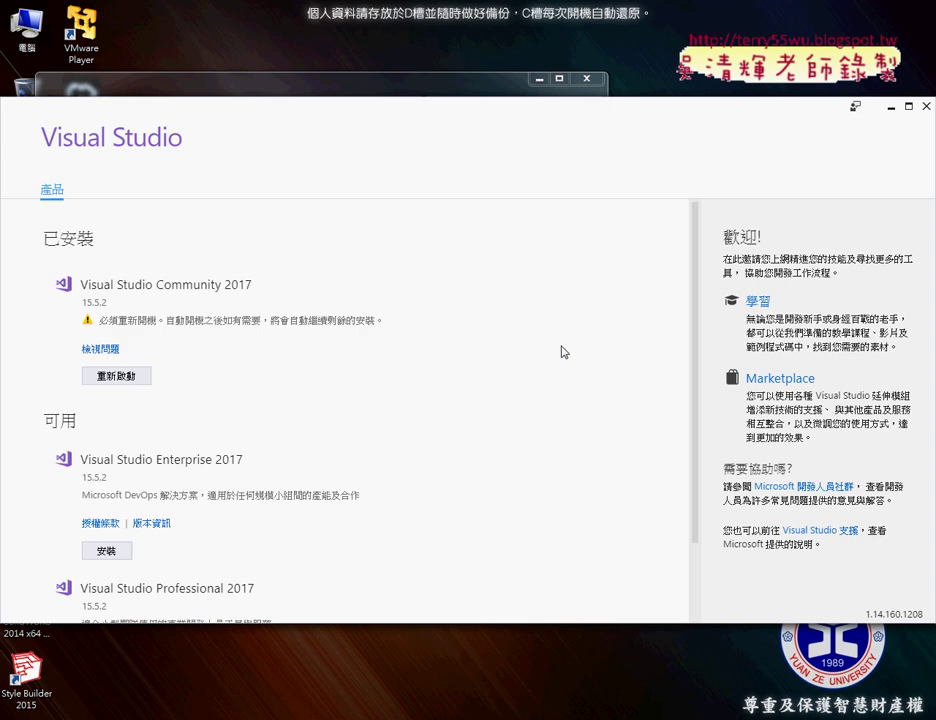
Check the issues and restart notice of the installed Visual Studio Community 2017, then close the installer
click(101, 352)
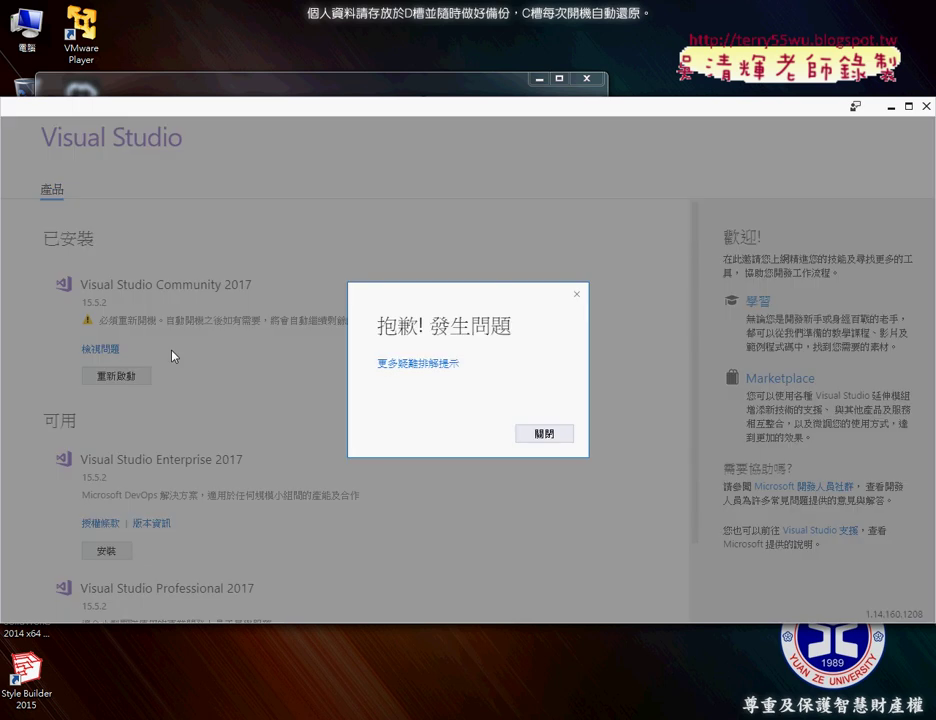
click(515, 435)
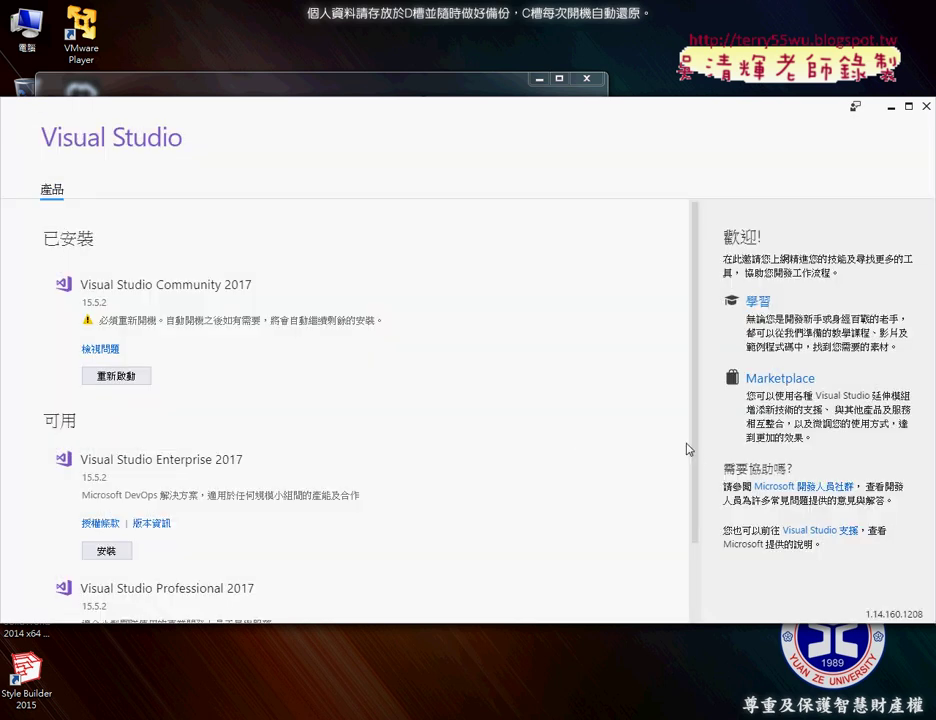
scroll(437, 389, down, 2)
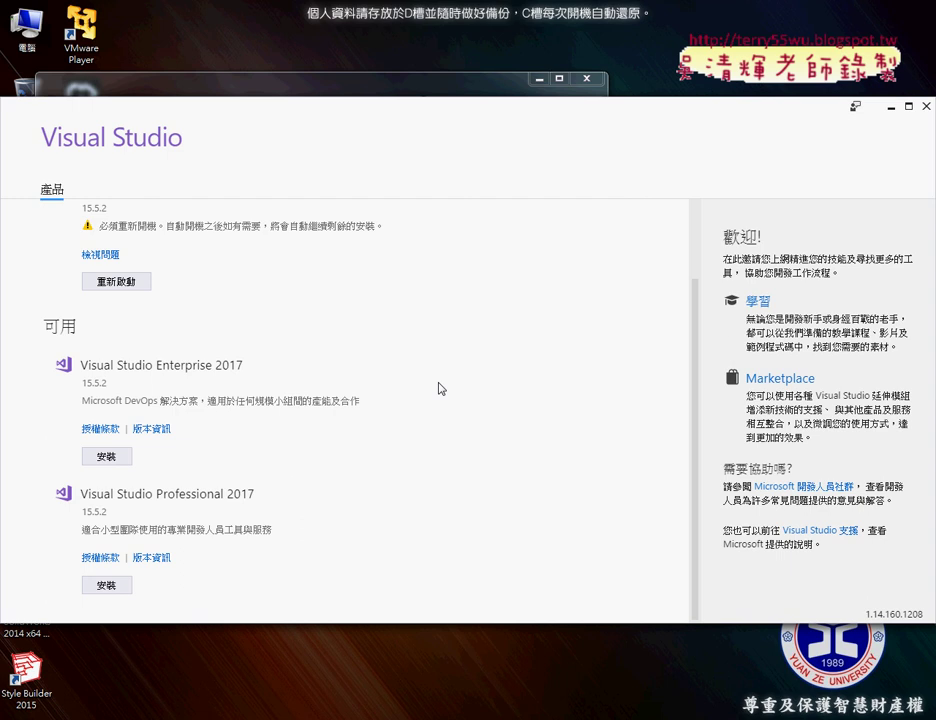
scroll(441, 389, up, 2)
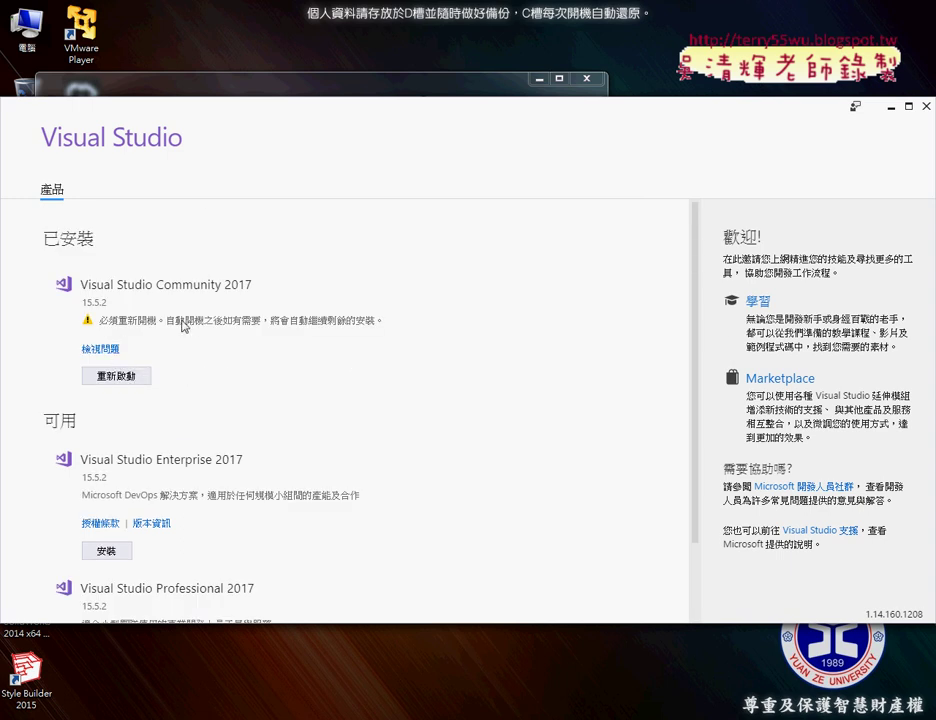
drag(185, 322, 380, 328)
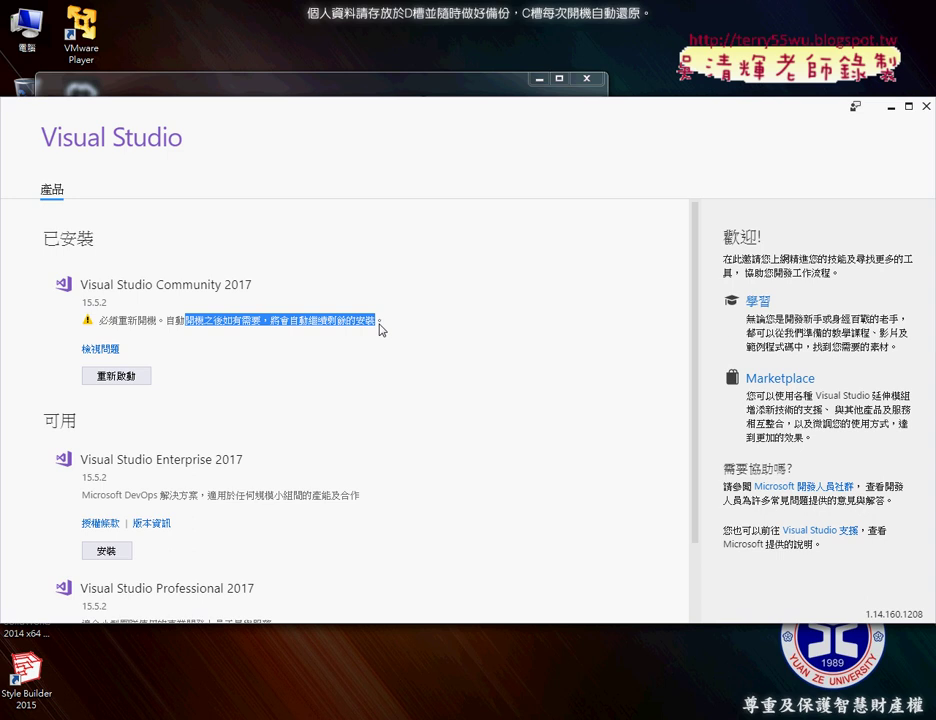
scroll(424, 334, down, 2)
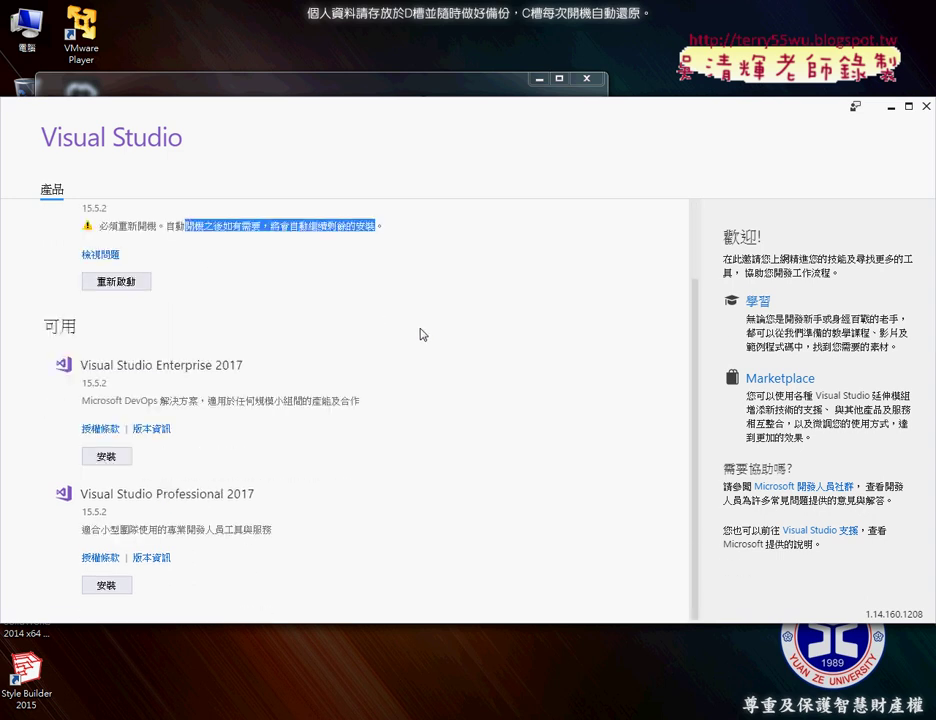
scroll(424, 336, up, 2)
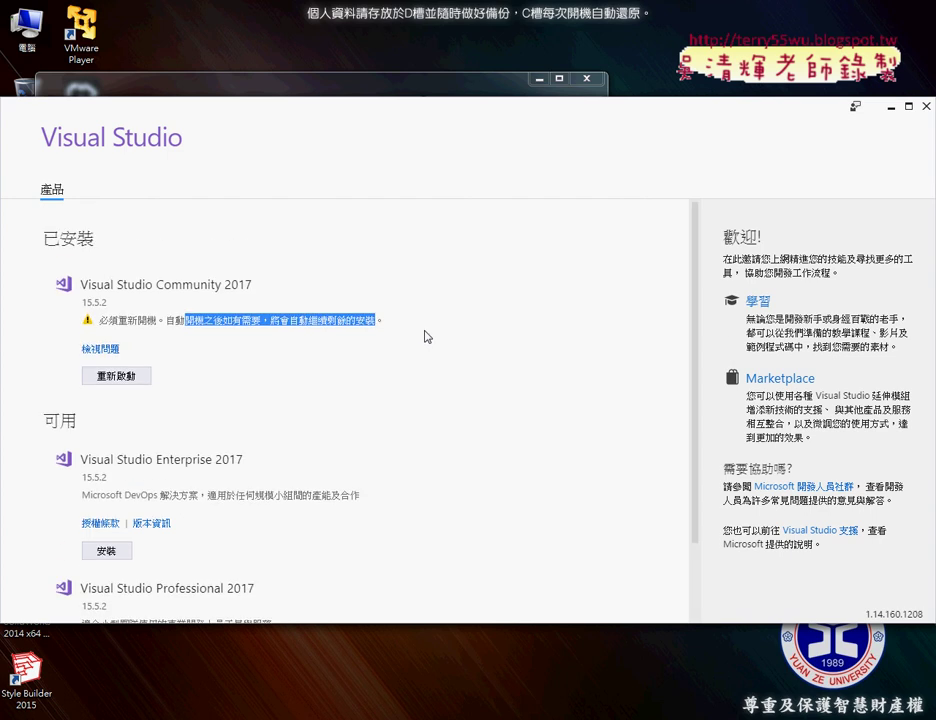
click(925, 108)
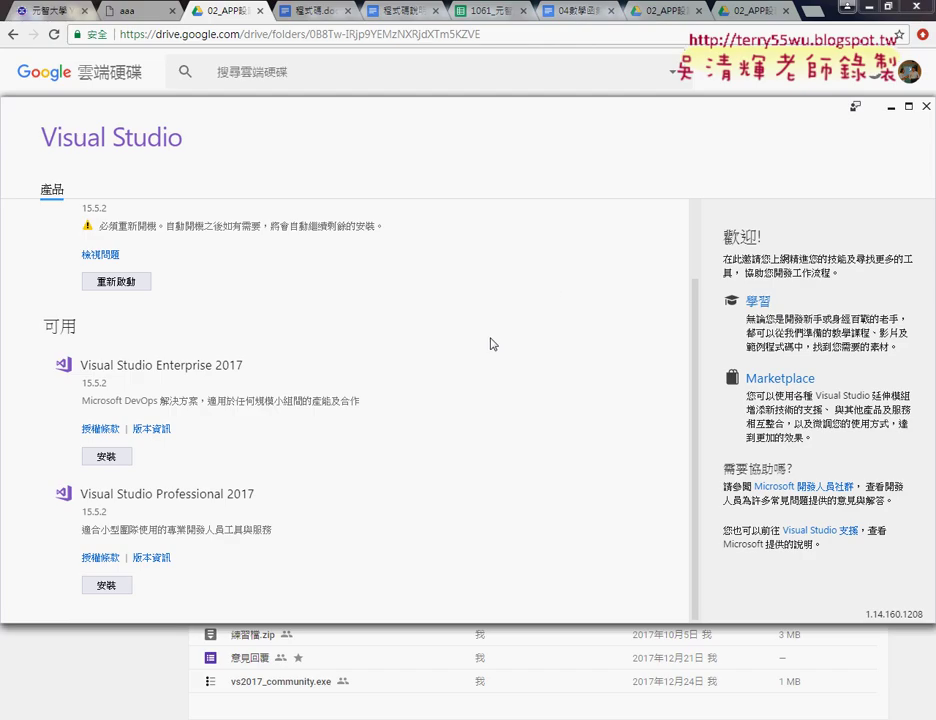
Compare the installed Visual Studio Community 2017 entry with the other editions available in the installer
scroll(493, 341, up, 2)
mouse_move(82, 284)
mouse_down()
mouse_move(274, 299)
mouse_move(258, 291)
mouse_move(256, 299)
mouse_move(113, 301)
mouse_move(240, 255)
mouse_up()
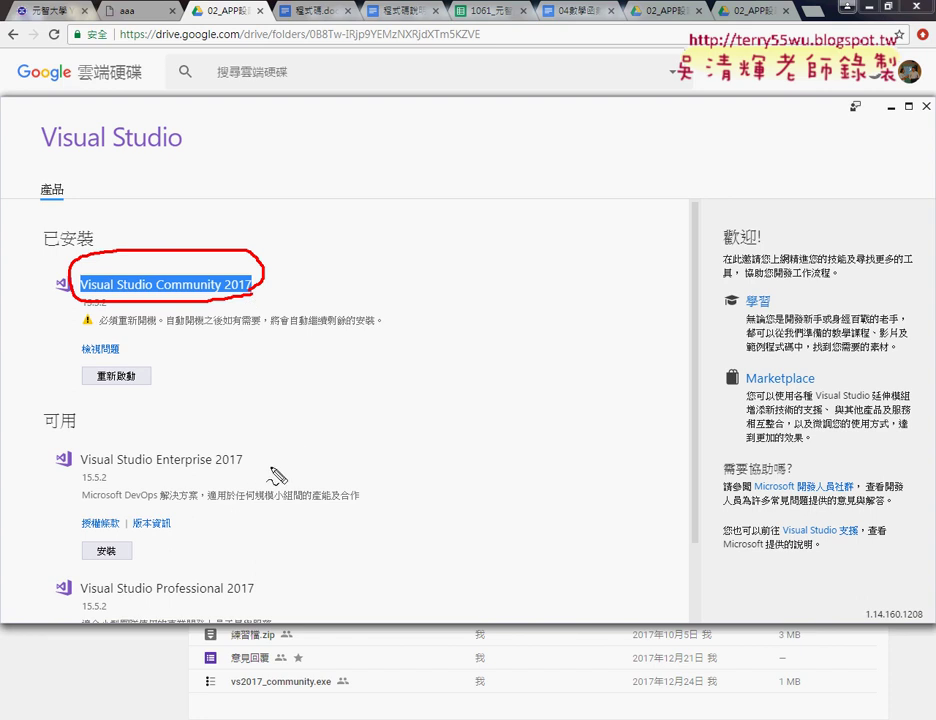
key(Escape)
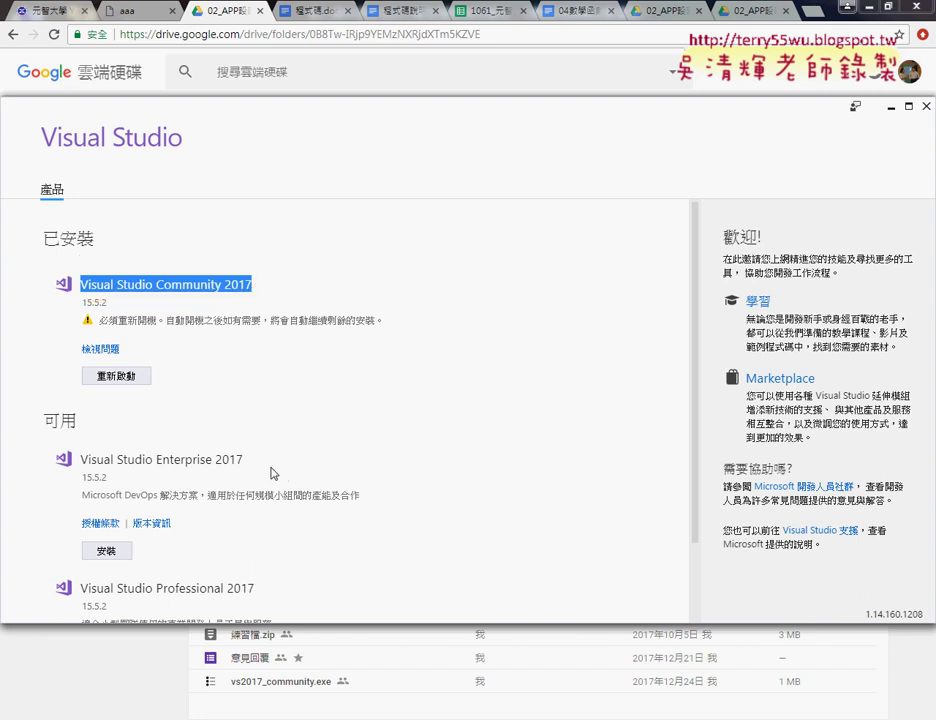
scroll(292, 340, down, 2)
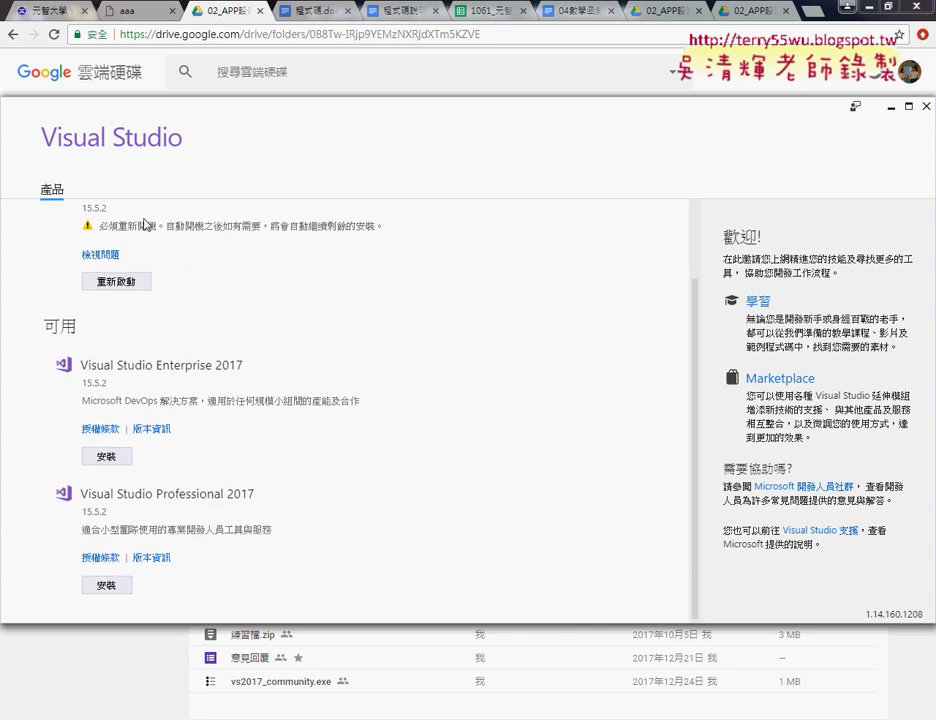
scroll(150, 240, up, 2)
click(259, 277)
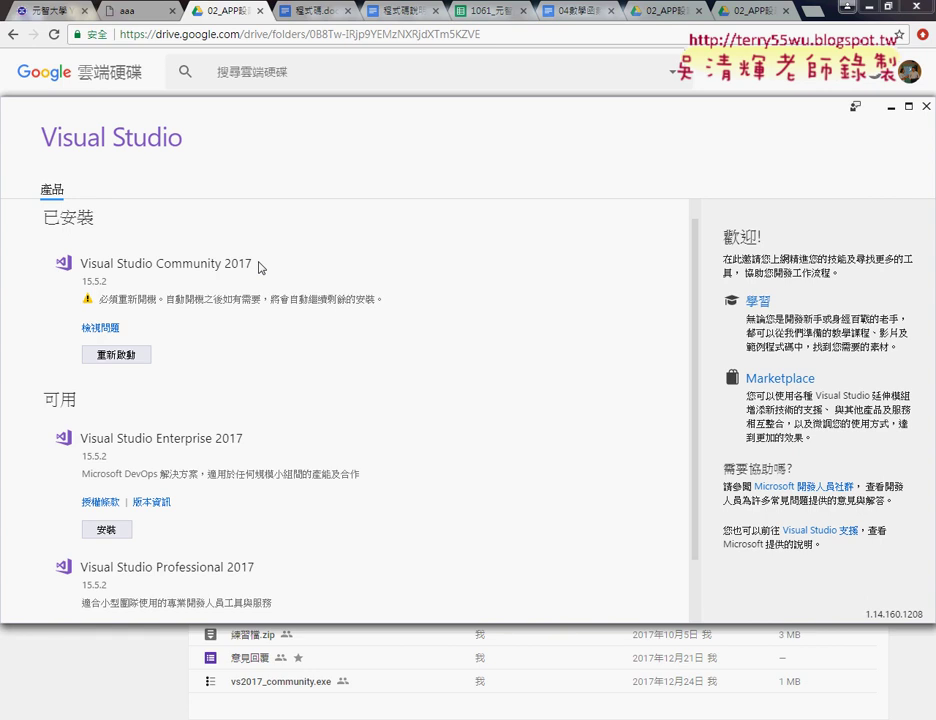
scroll(267, 328, down, 1)
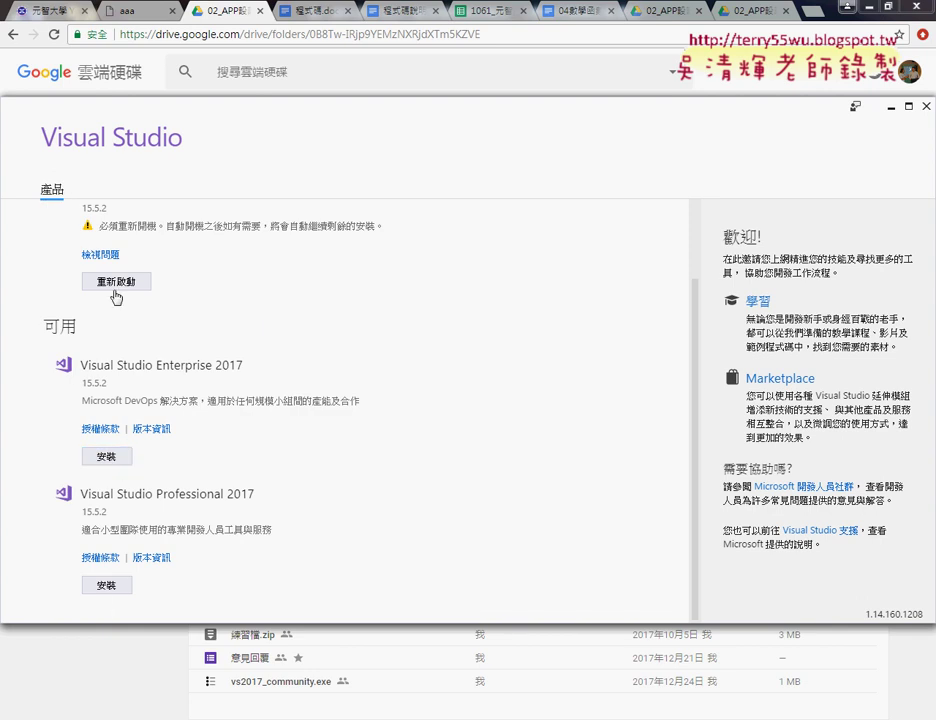
Open the installation options for Visual Studio Enterprise 2017 and locate the 使用 JavaScript 進行行動開發 workload
click(107, 457)
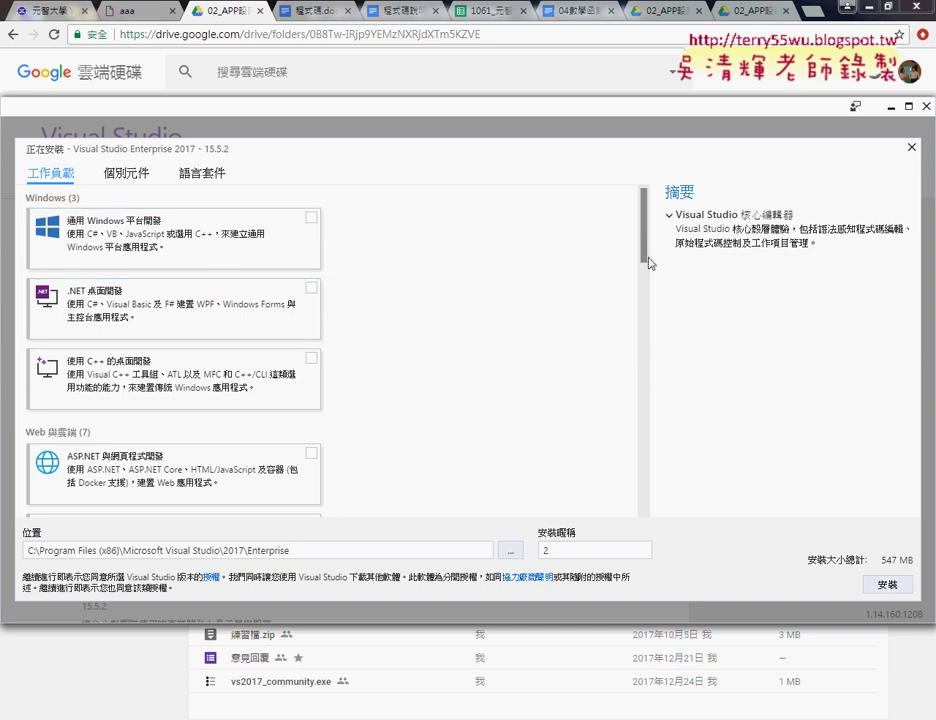
drag(645, 250, 640, 392)
drag(643, 410, 645, 440)
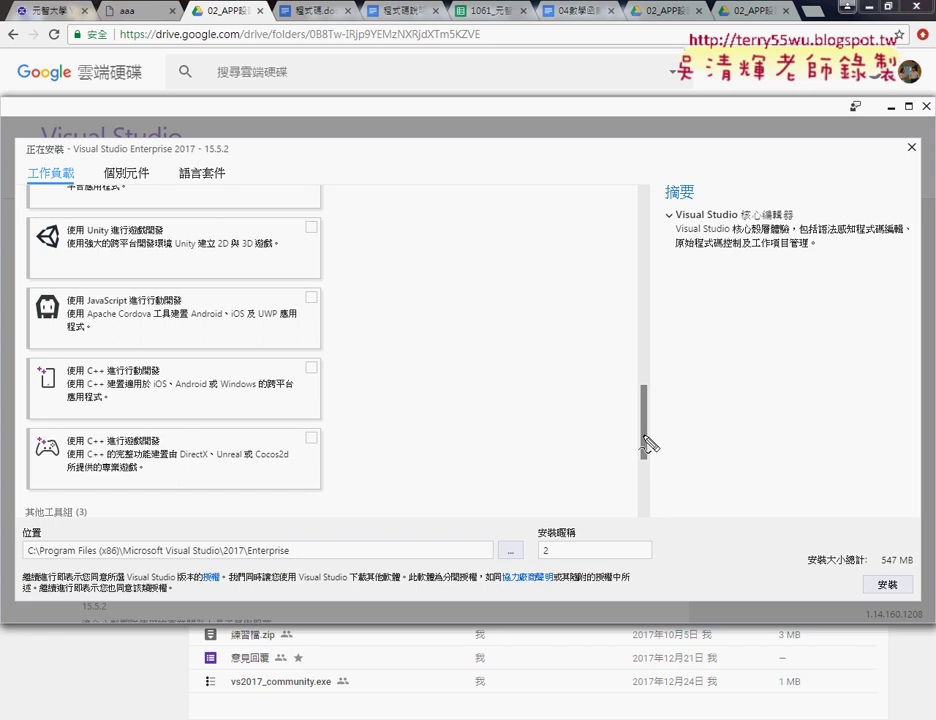
drag(622, 392, 658, 391)
drag(30, 290, 29, 354)
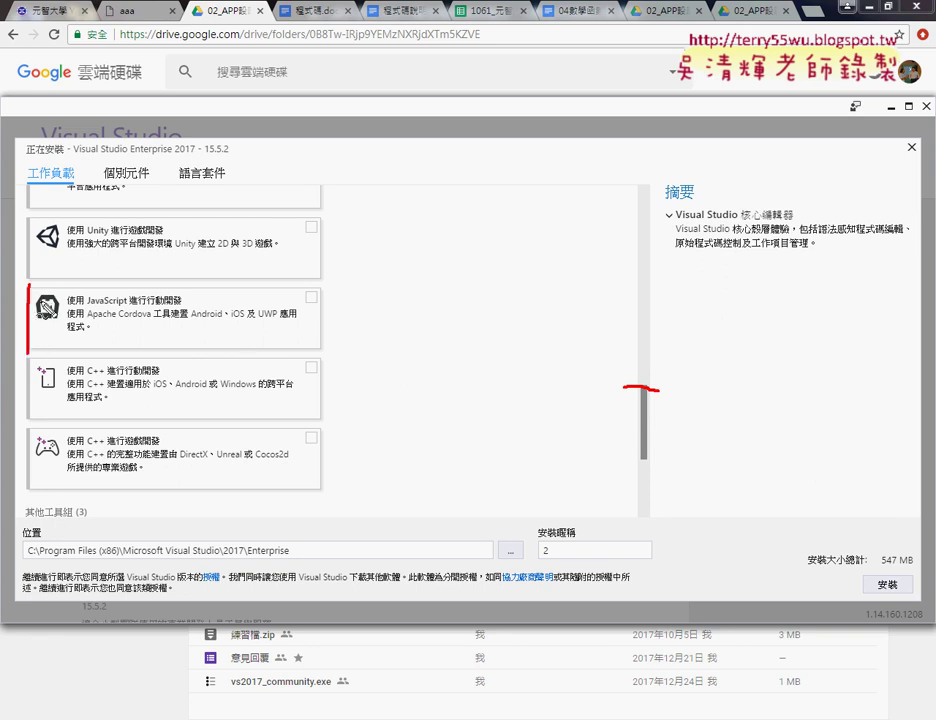
mouse_move(30, 289)
mouse_down()
mouse_move(318, 296)
mouse_move(322, 326)
mouse_move(130, 352)
mouse_up()
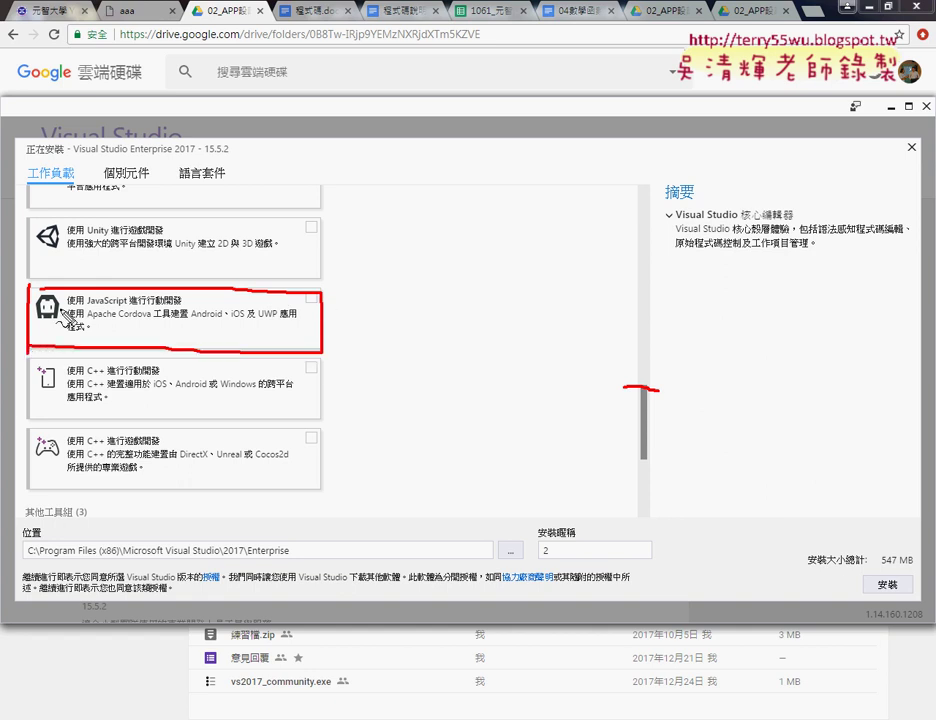
Examine the description of the 使用 JavaScript 進行行動開發 workload, including its Apache Cordova tools and target platforms
mouse_move(47, 330)
mouse_down()
mouse_move(33, 300)
mouse_move(65, 245)
mouse_move(40, 300)
mouse_up()
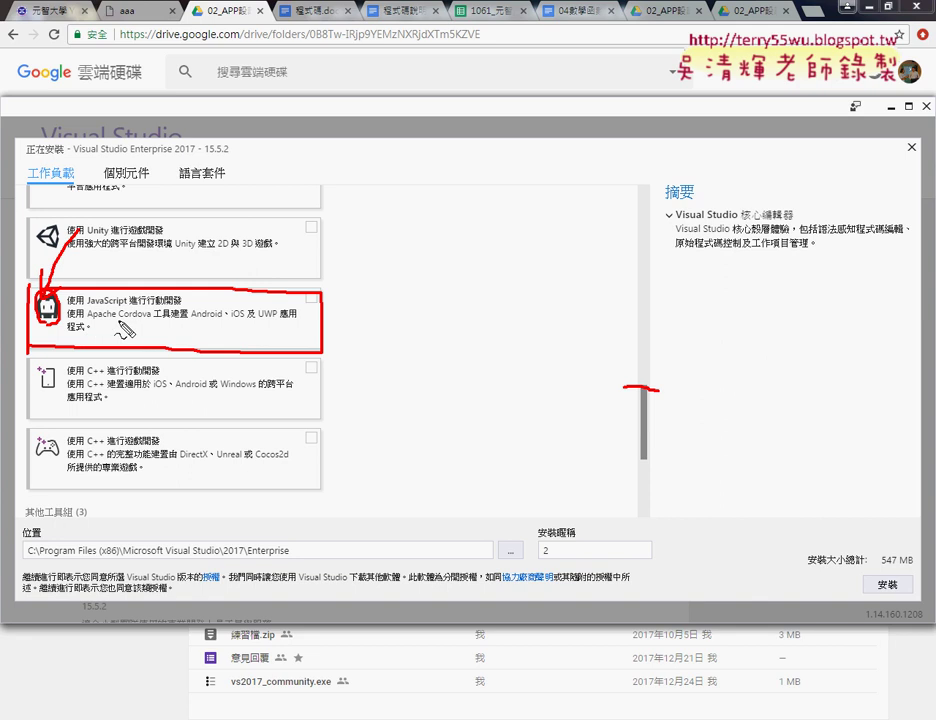
drag(121, 322, 153, 323)
drag(192, 321, 226, 322)
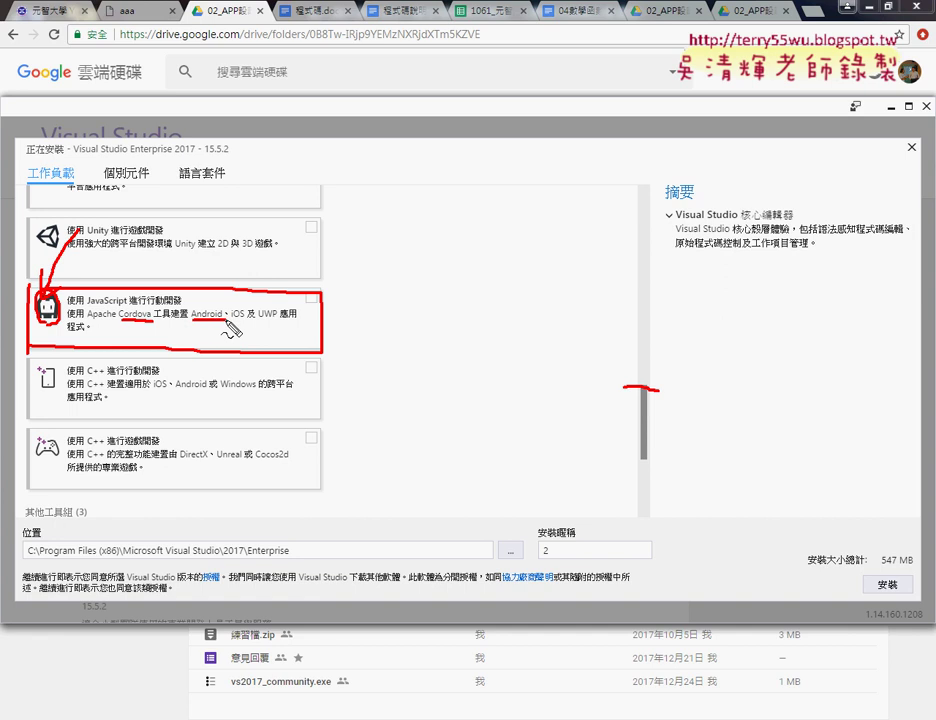
drag(233, 323, 278, 323)
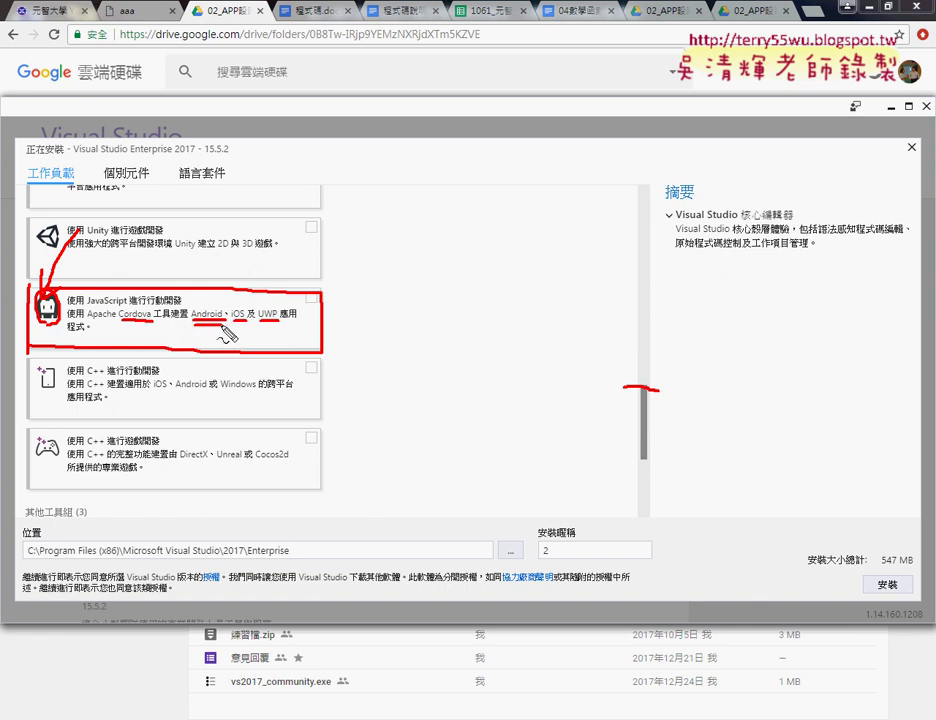
drag(206, 304, 250, 298)
key(Escape)
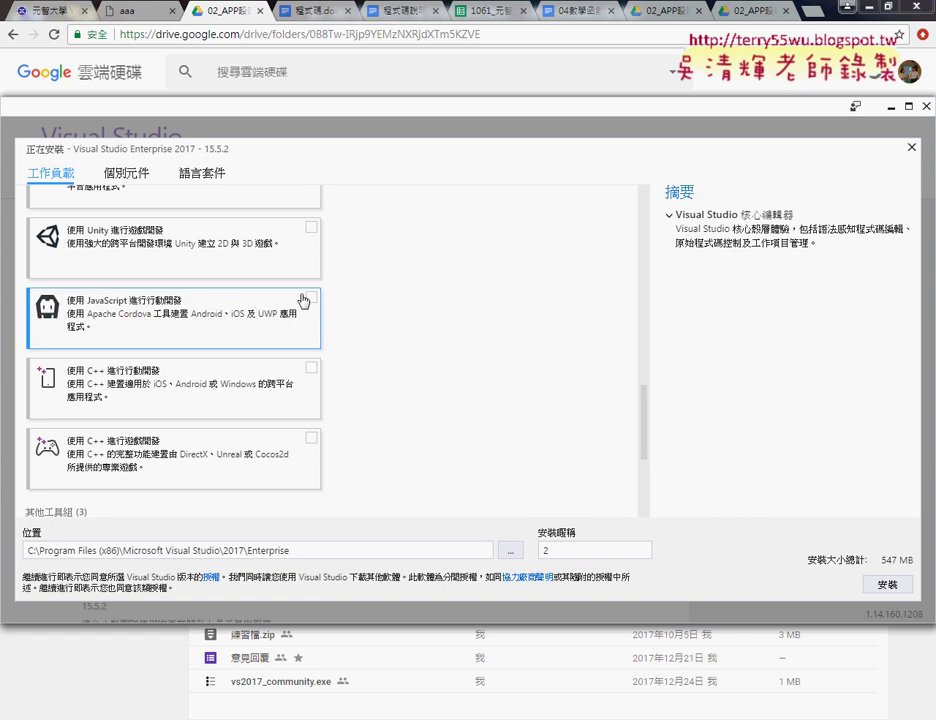
Select the 使用 JavaScript 進行行動開發 workload with all its optional components, from Git for Windows to the Cordova Windows platform tools
mouse_move(641, 443)
mouse_down()
mouse_move(645, 508)
mouse_move(647, 430)
mouse_up()
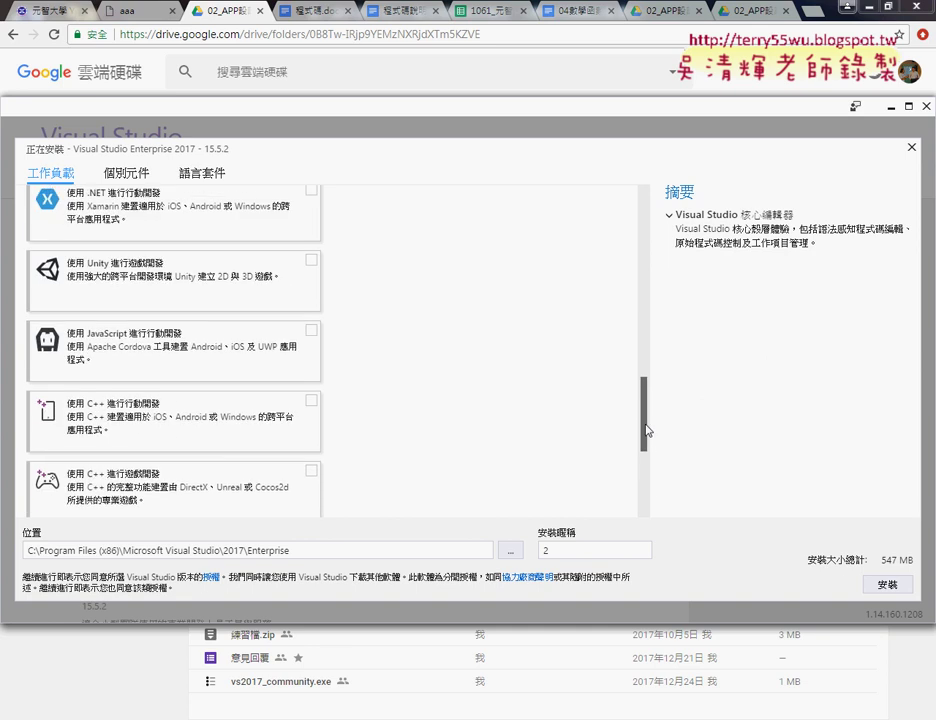
click(311, 333)
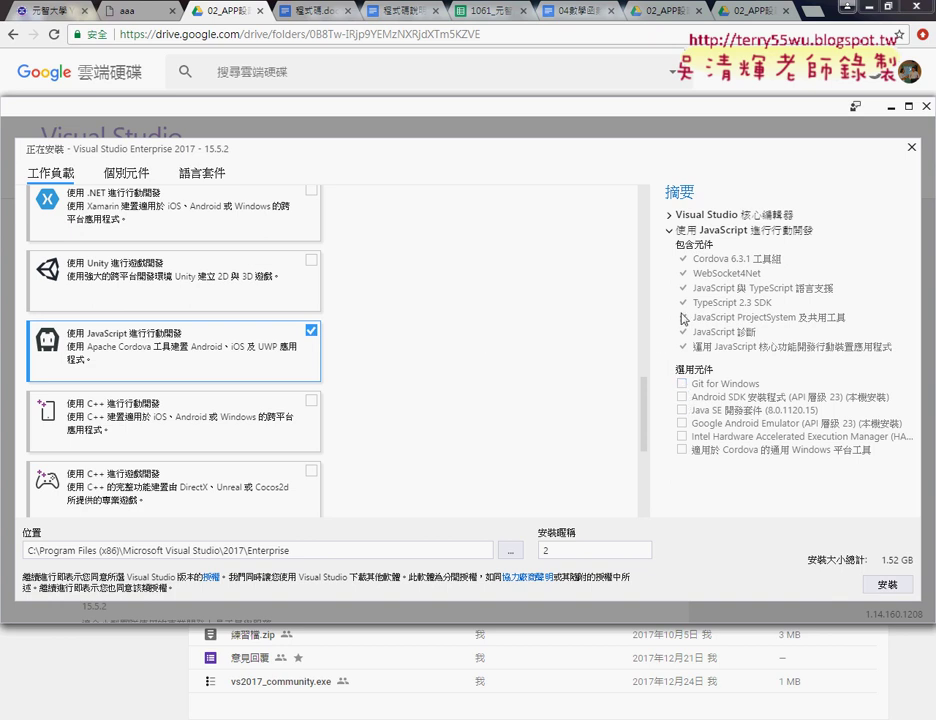
click(682, 385)
click(682, 397)
click(682, 410)
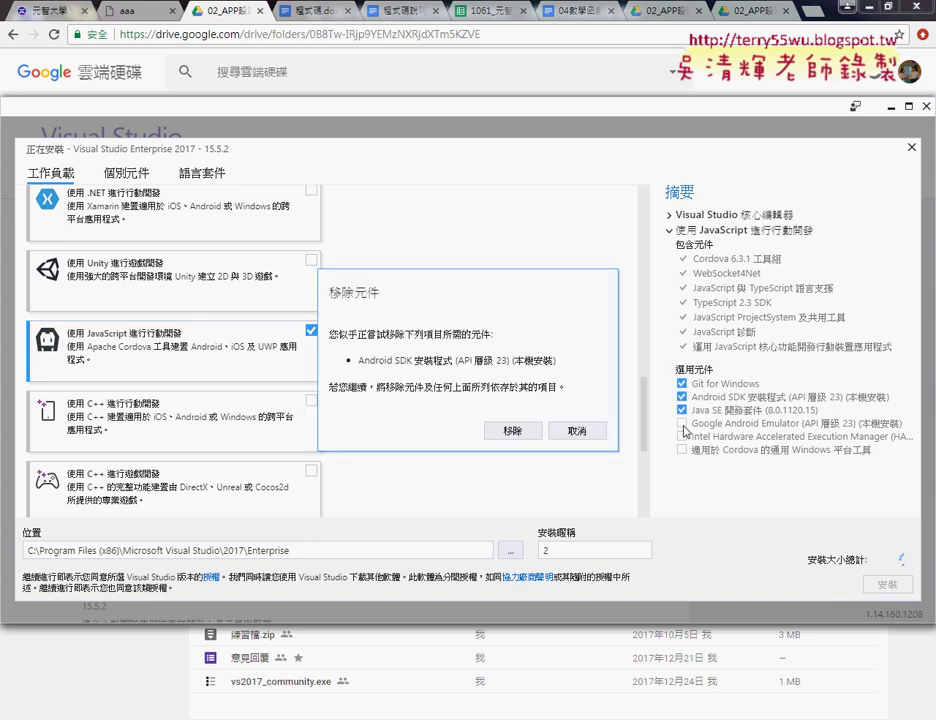
click(574, 434)
click(682, 423)
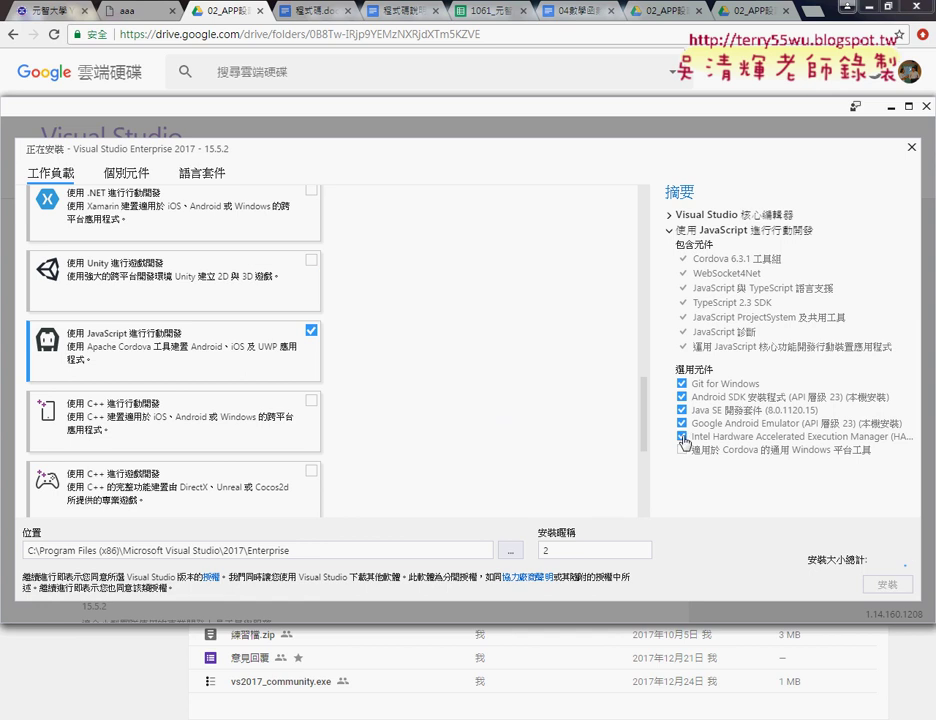
click(682, 436)
click(682, 450)
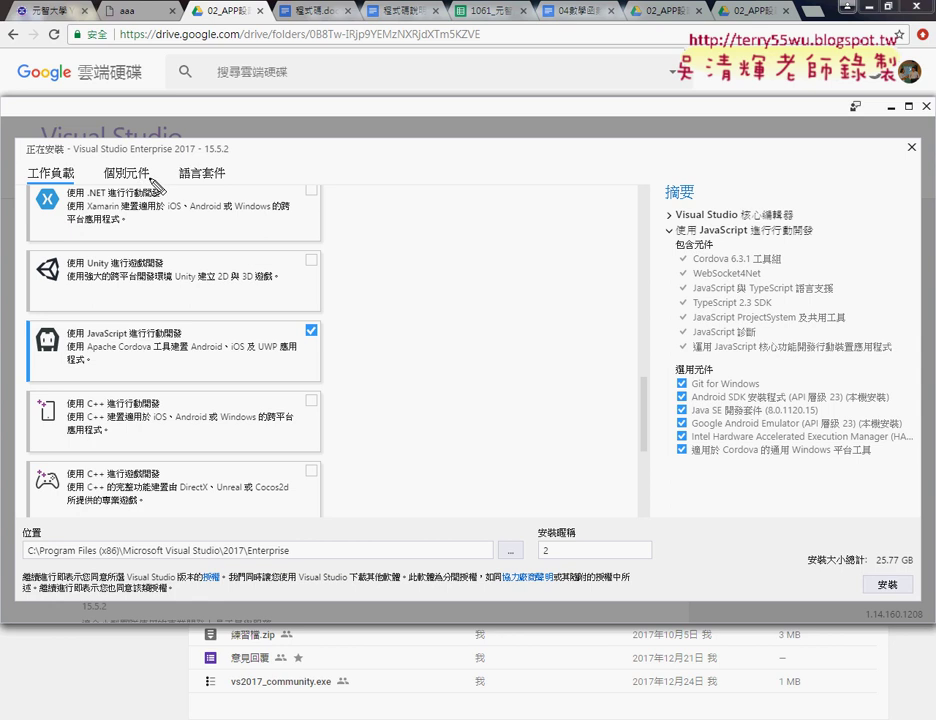
Review the selected JavaScript mobile workload, its optional components and the total installation size
mouse_move(21, 320)
mouse_down()
mouse_move(28, 365)
mouse_move(26, 312)
mouse_move(200, 311)
mouse_move(332, 335)
mouse_move(333, 392)
mouse_move(22, 388)
mouse_up()
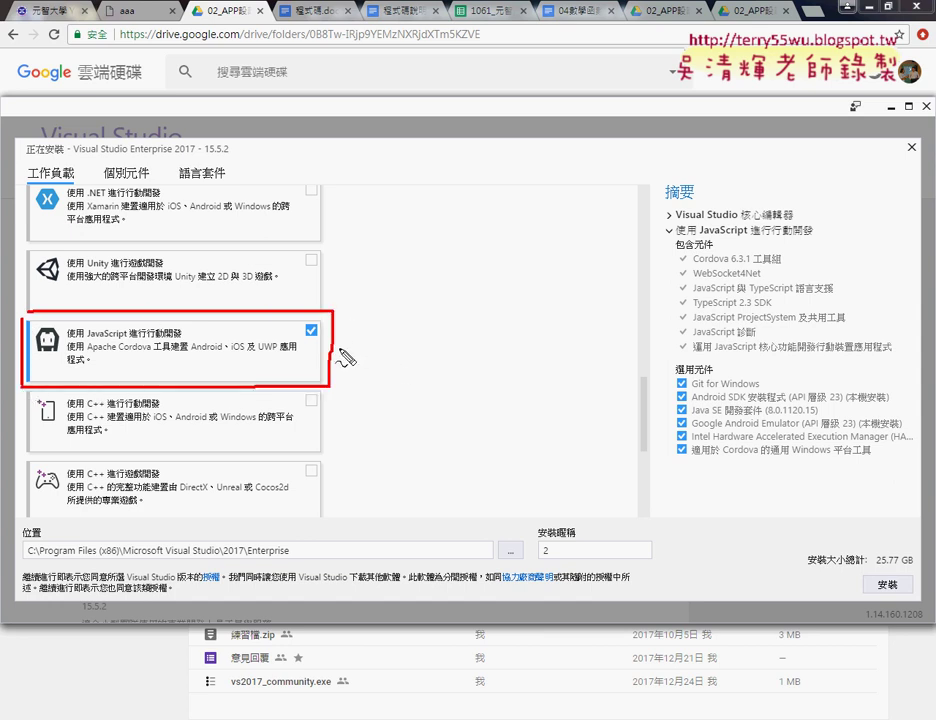
mouse_move(342, 357)
mouse_down()
mouse_move(637, 348)
mouse_move(656, 360)
mouse_move(661, 452)
mouse_move(660, 362)
mouse_move(836, 363)
mouse_move(922, 440)
mouse_move(884, 466)
mouse_move(657, 462)
mouse_up()
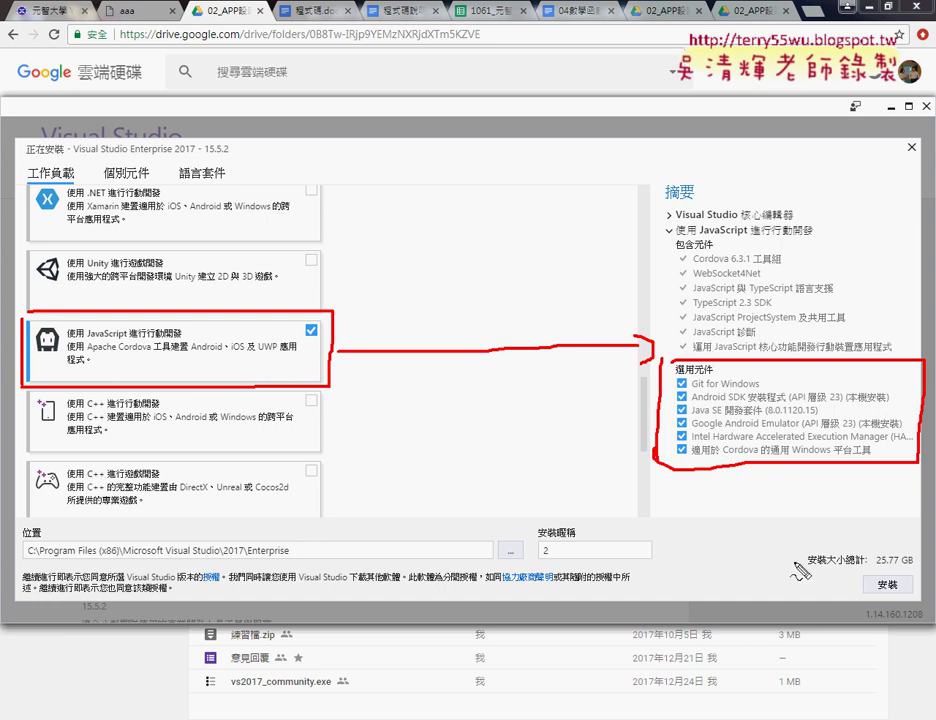
mouse_move(802, 544)
mouse_down()
mouse_move(806, 566)
mouse_move(812, 546)
mouse_move(890, 546)
mouse_move(918, 568)
mouse_move(866, 578)
mouse_up()
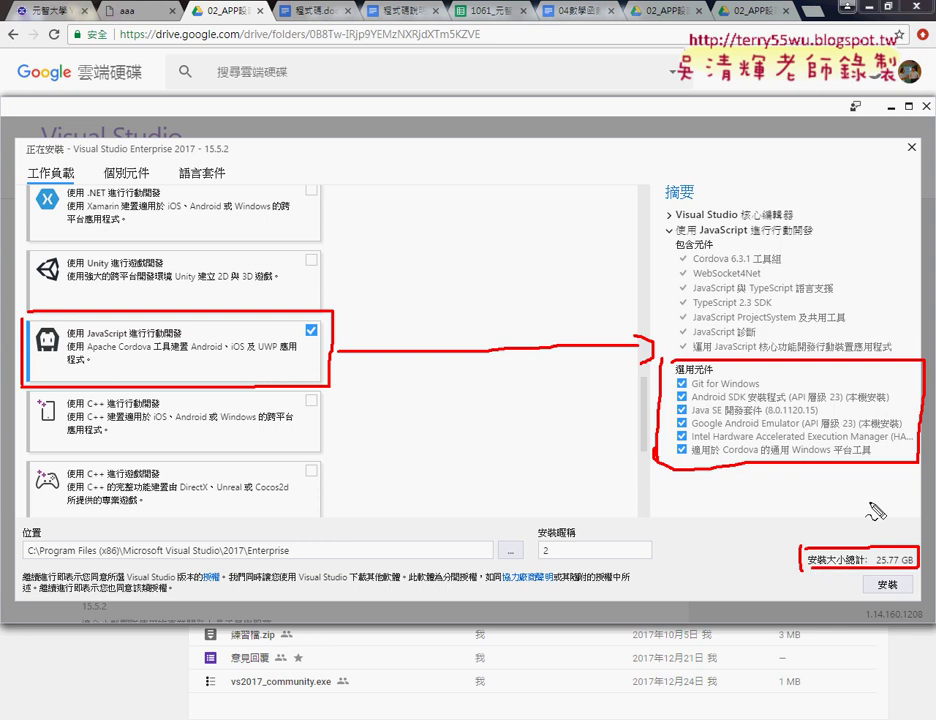
mouse_move(868, 492)
mouse_down()
mouse_move(880, 566)
mouse_move(889, 545)
mouse_move(876, 566)
mouse_up()
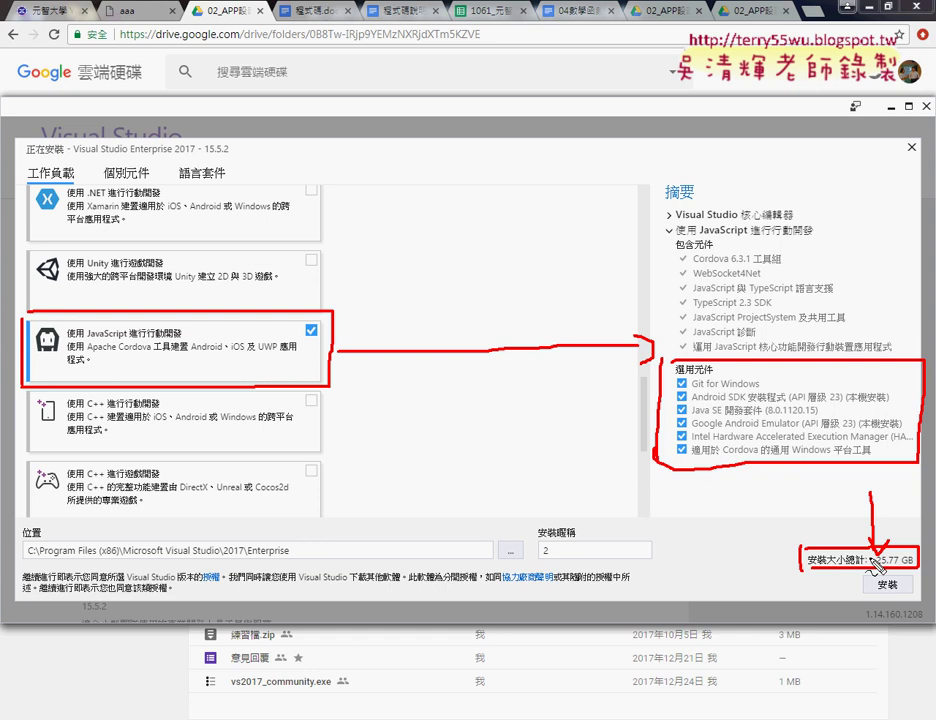
key(Escape)
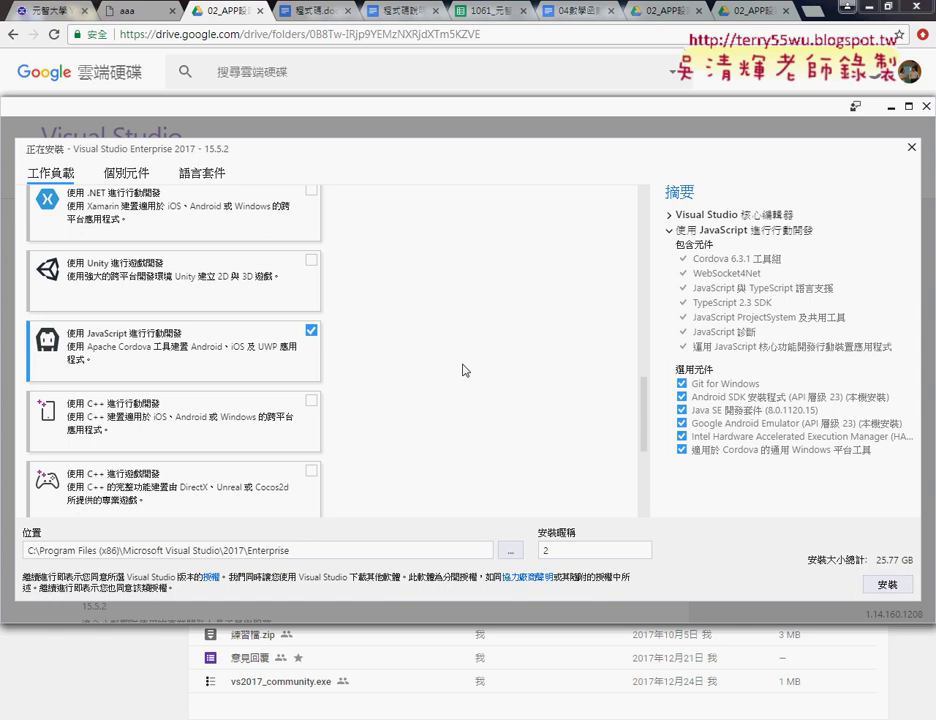
Close the Enterprise 2017 options and the installer without installing, and cancel the program compatibility assistant
click(911, 148)
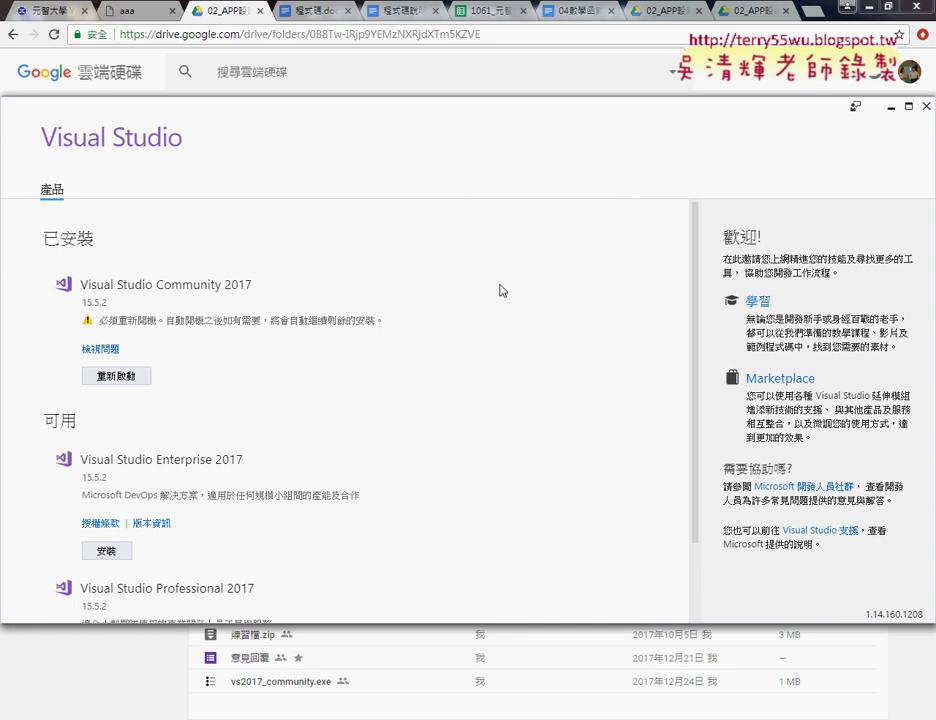
click(926, 105)
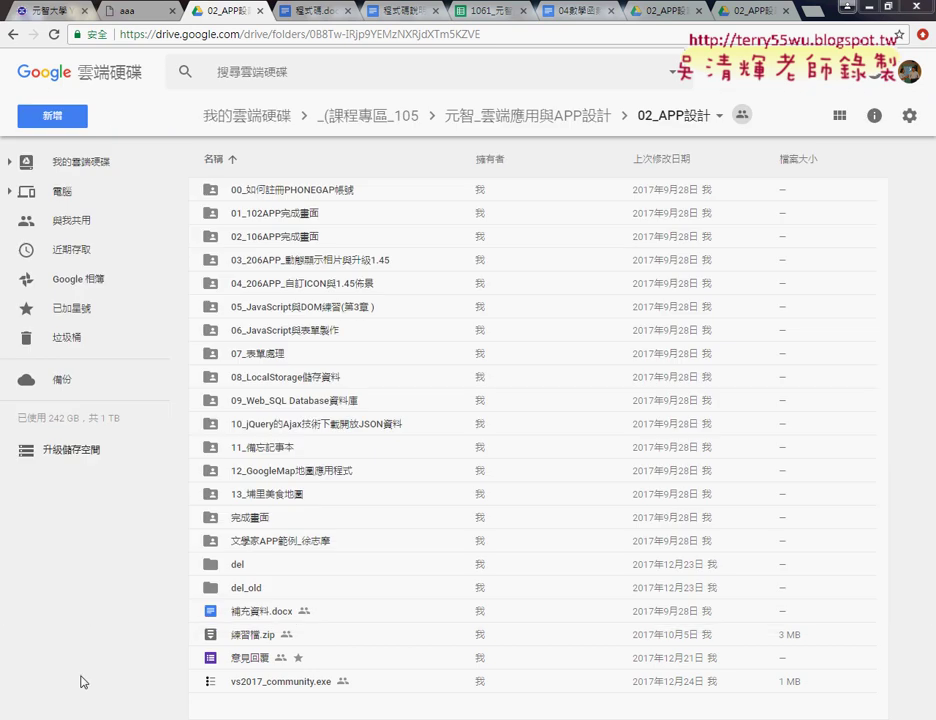
click(20, 716)
click(55, 669)
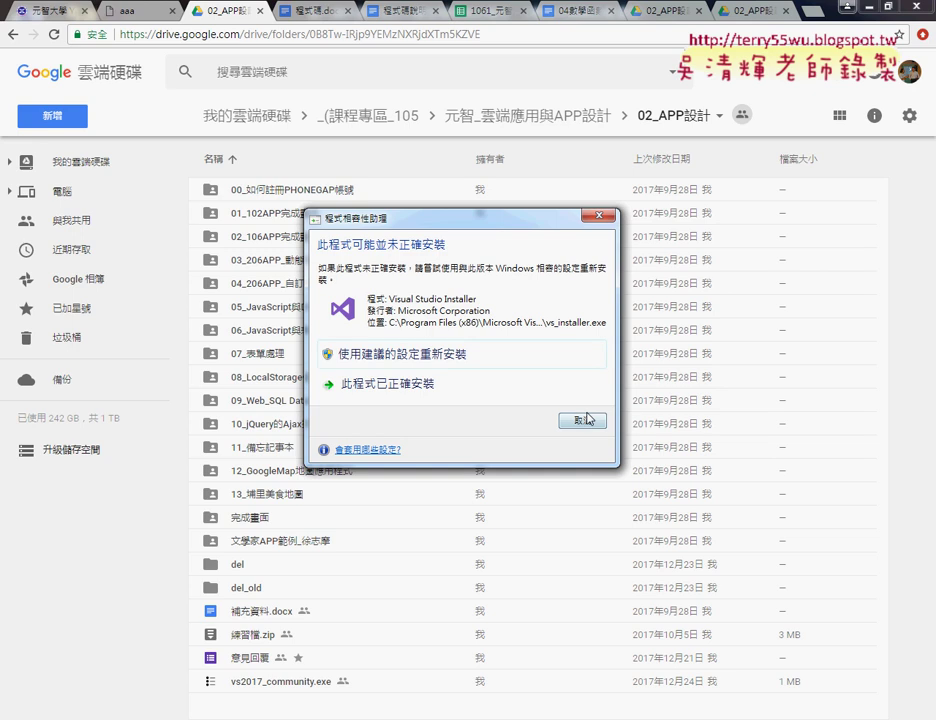
click(590, 421)
Find the Visual Studio 2017 entry in the list of all installed programs
key(super)
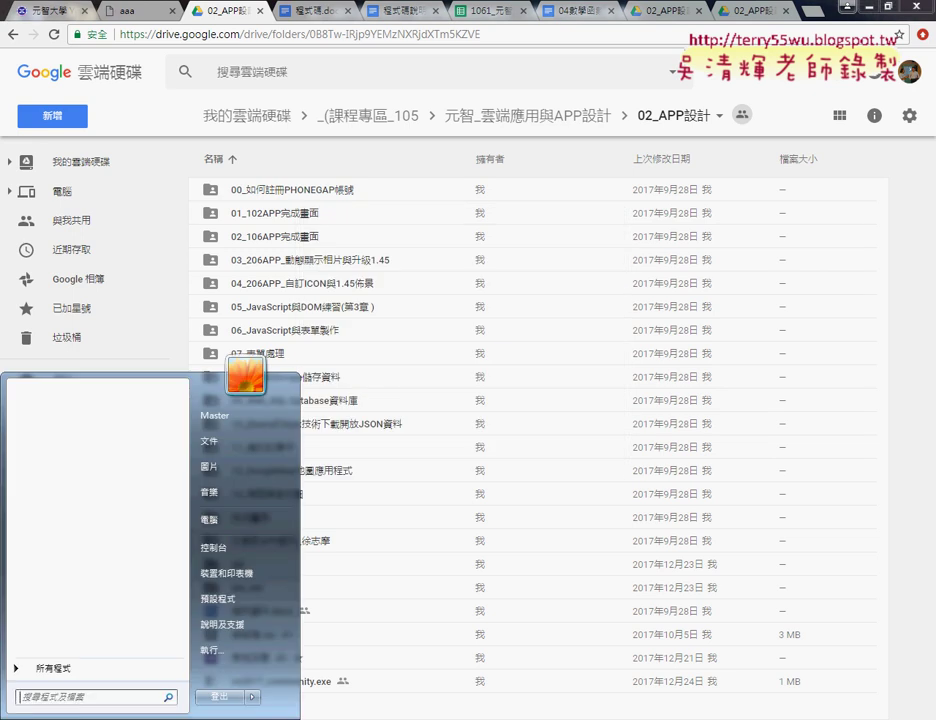
click(45, 669)
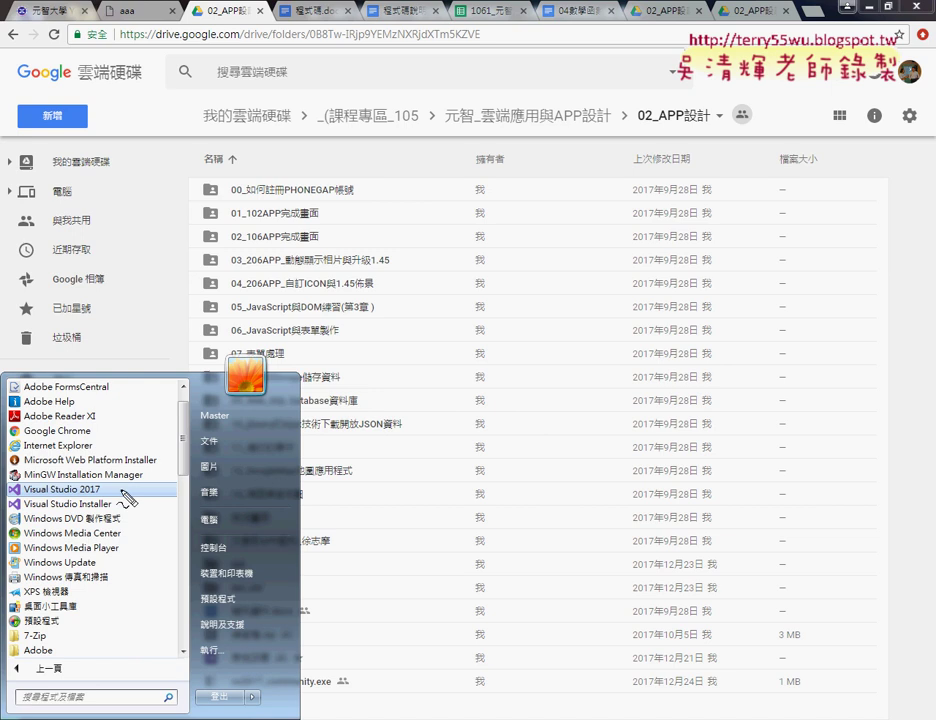
mouse_move(128, 500)
mouse_down()
mouse_move(20, 507)
mouse_move(25, 470)
mouse_move(130, 482)
mouse_move(124, 490)
mouse_up()
mouse_move(178, 408)
mouse_down()
mouse_move(193, 410)
mouse_move(90, 470)
mouse_move(86, 448)
mouse_move(108, 466)
mouse_move(122, 463)
mouse_up()
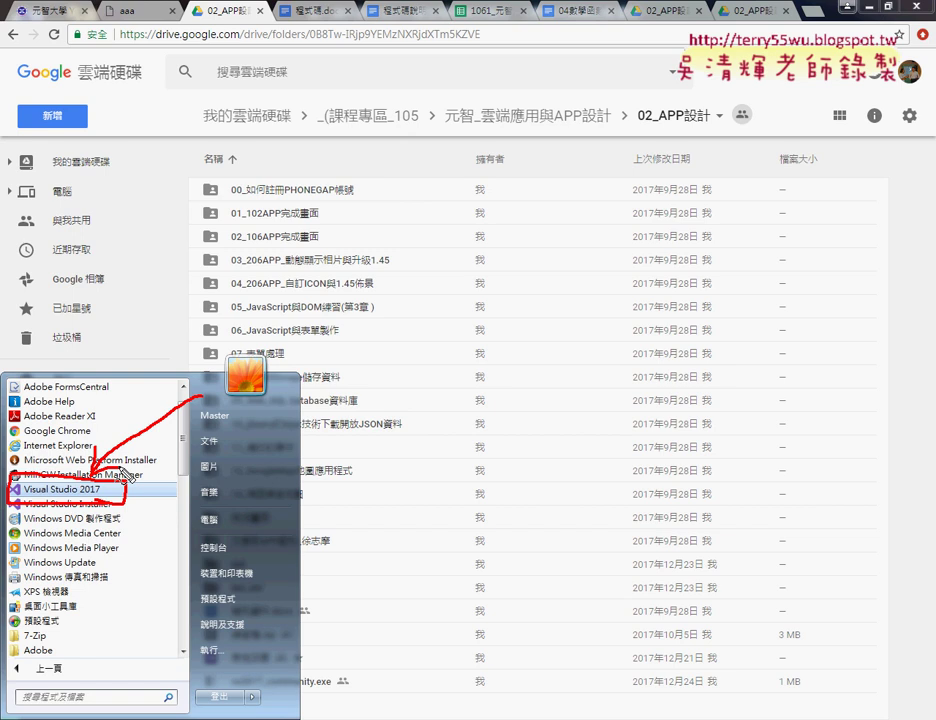
key(Escape)
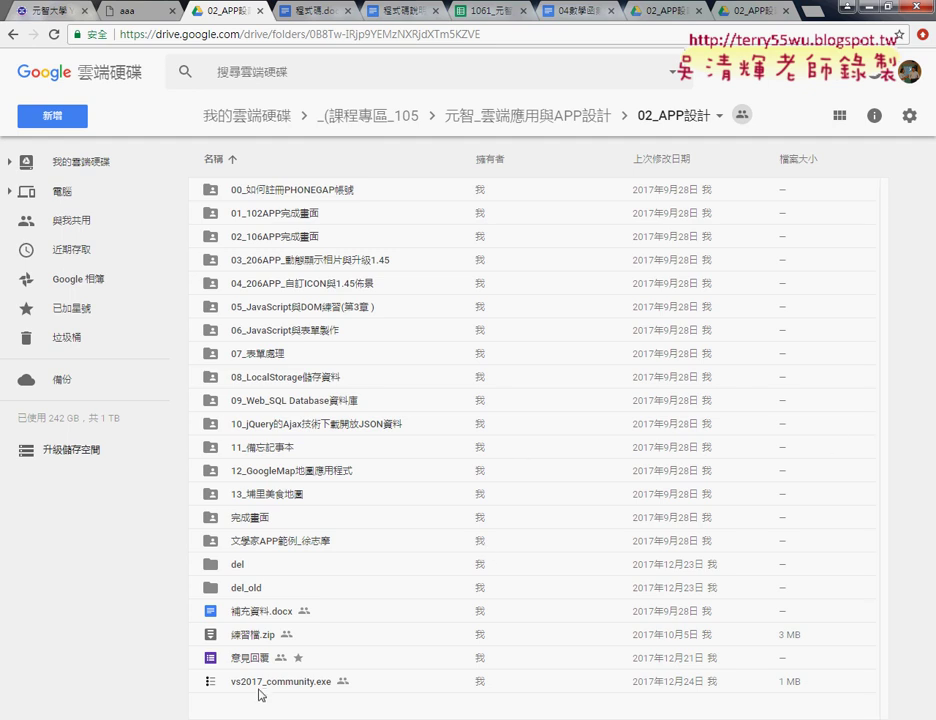
Launch Visual Studio Installer from the list of all installed programs
click(305, 685)
key(super)
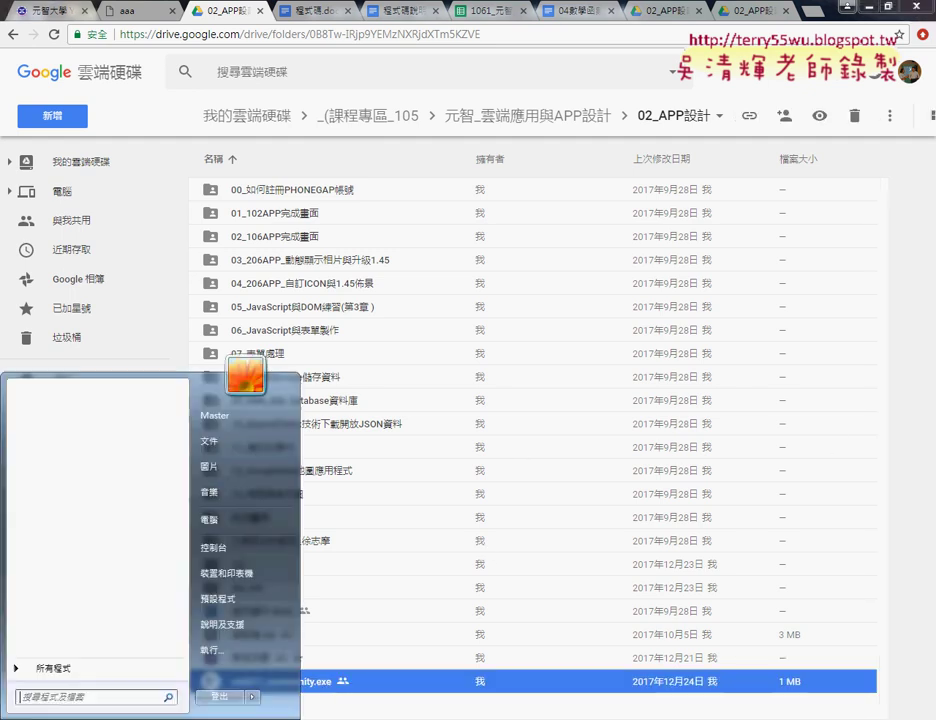
click(70, 667)
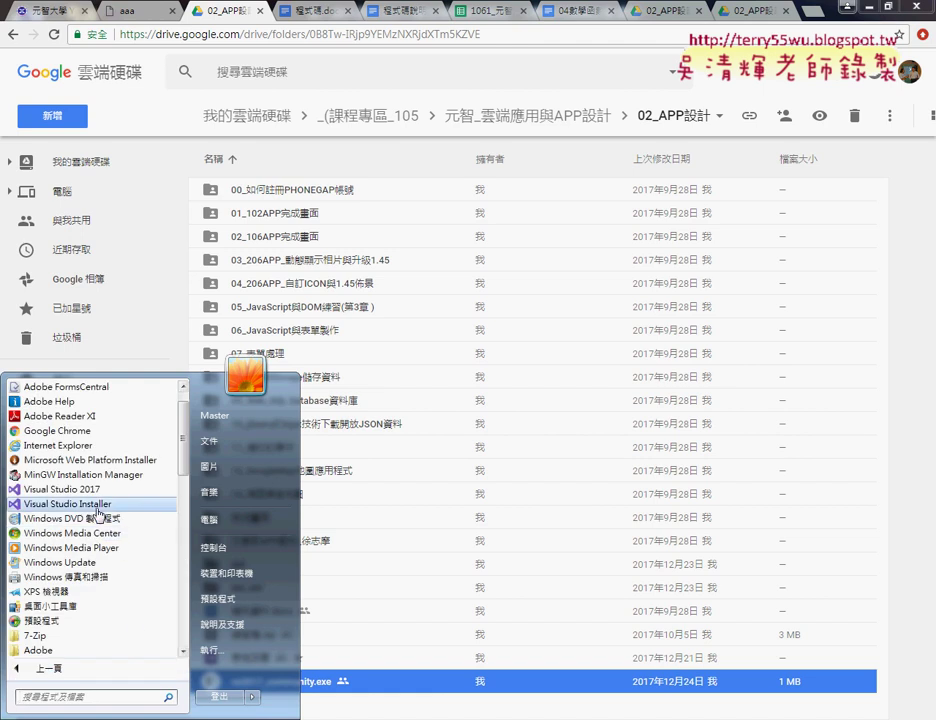
click(97, 513)
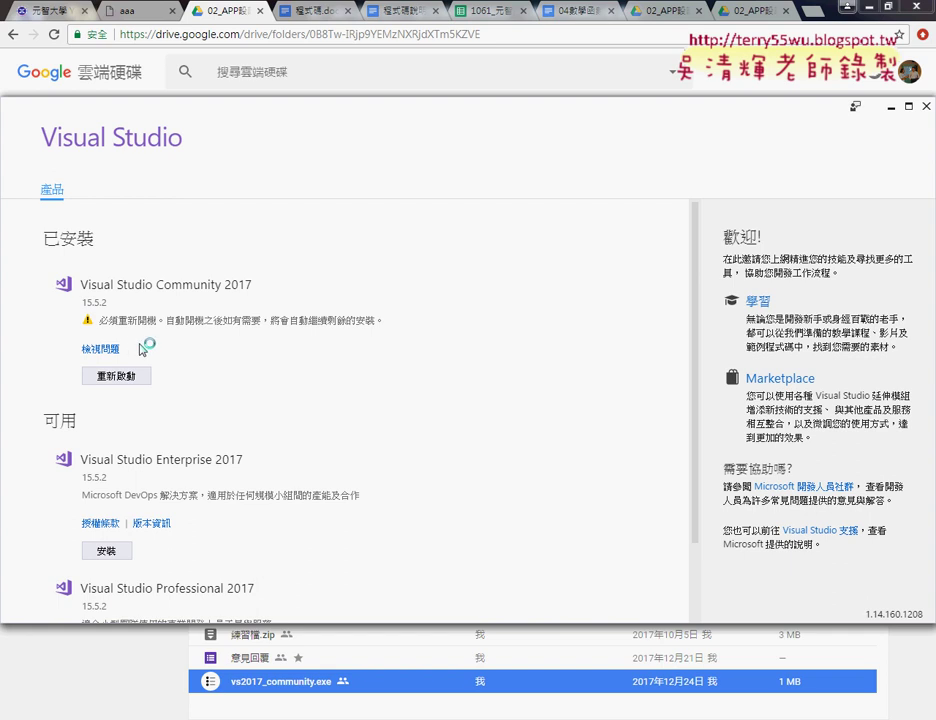
Open the Visual Studio Enterprise 2017 installation options and select the 使用 JavaScript 進行行動開發 workload
click(115, 551)
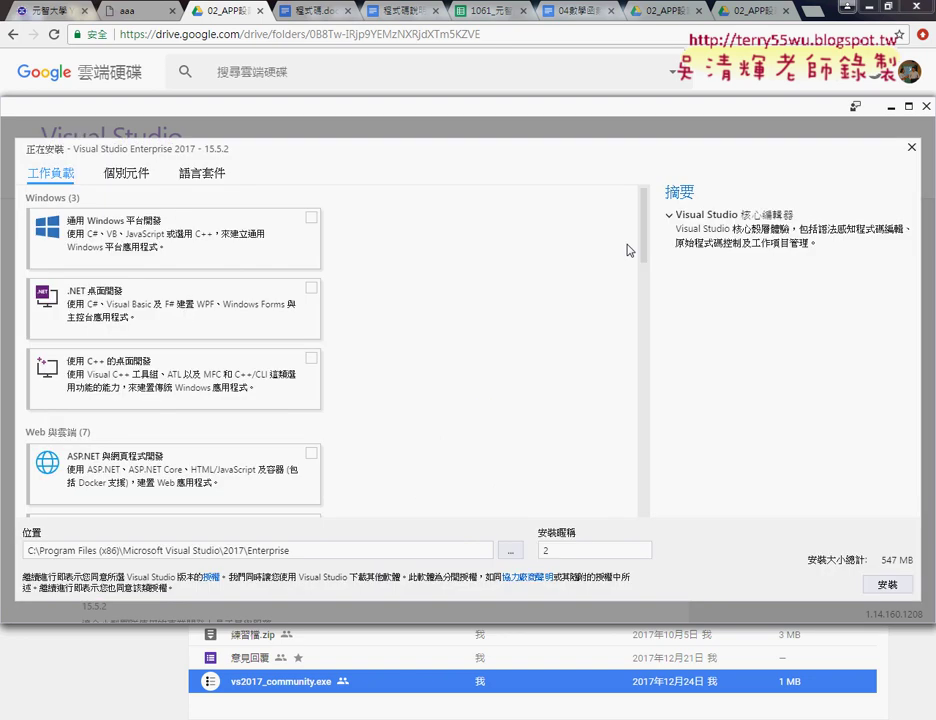
drag(643, 238, 640, 396)
scroll(642, 410, down, 3)
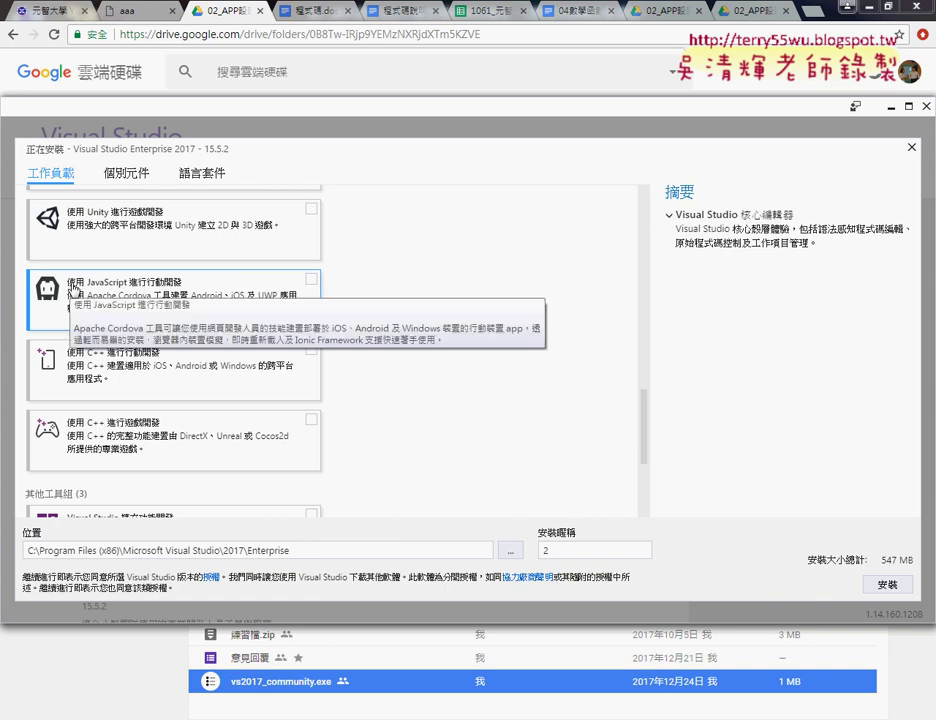
click(311, 280)
Include Git for Windows, Android SDK, Java SE kit, Google Android Emulator, Intel Hardware Accelerated Execution Manager and the Cordova Windows platform tools
click(682, 383)
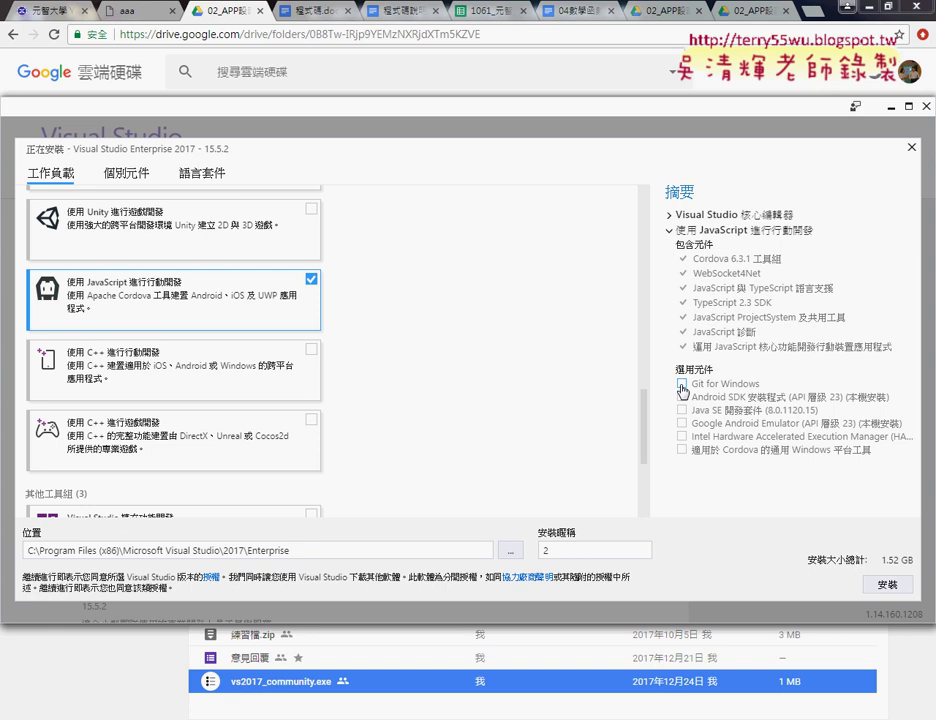
click(682, 397)
click(682, 410)
click(683, 410)
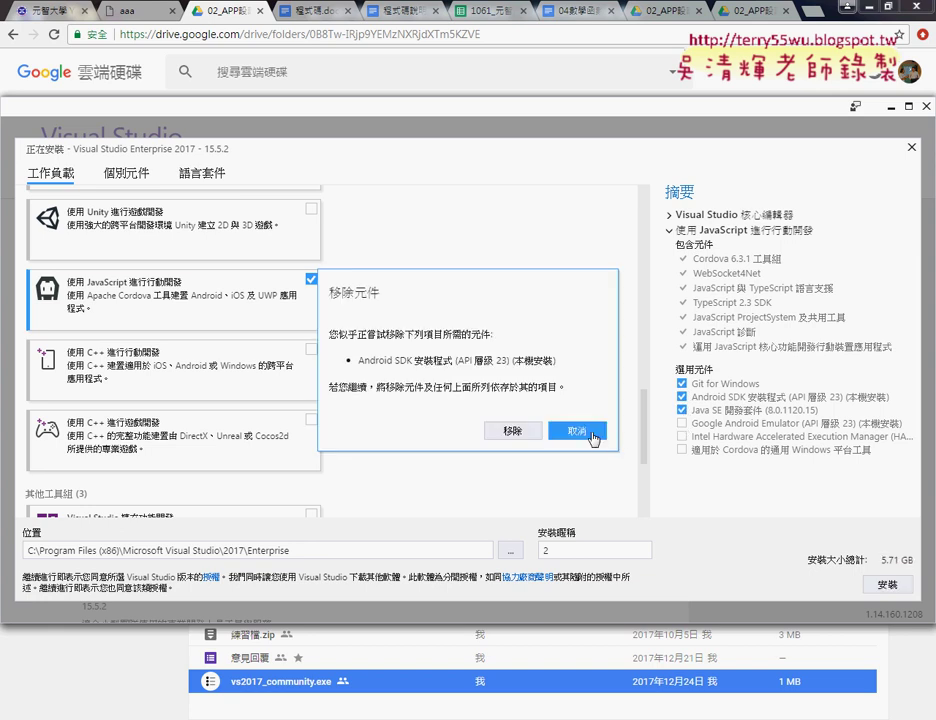
click(577, 430)
click(682, 423)
click(682, 436)
click(577, 430)
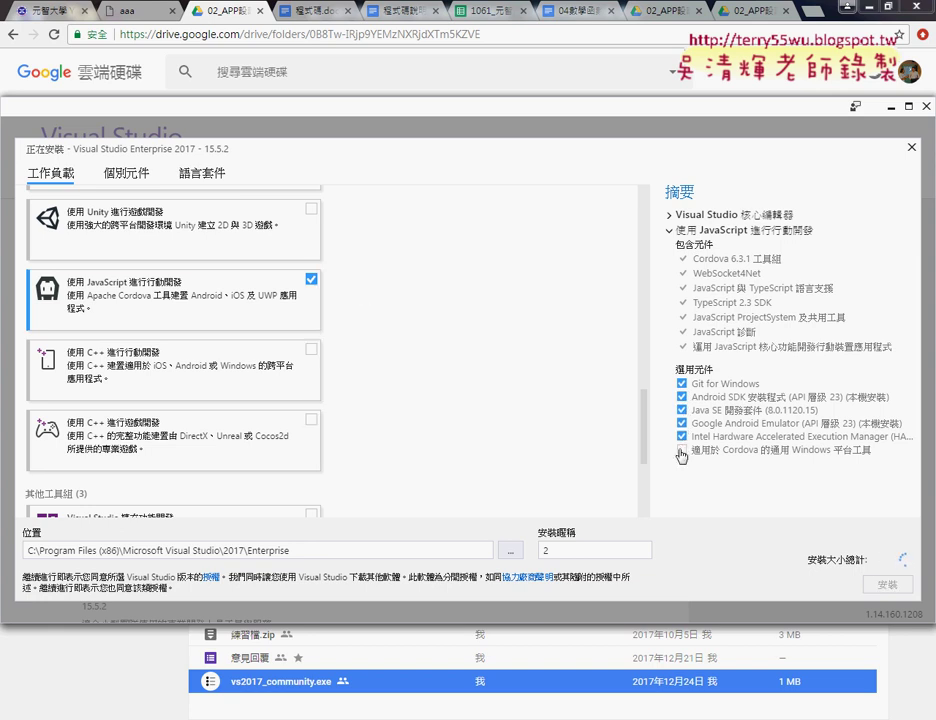
click(682, 449)
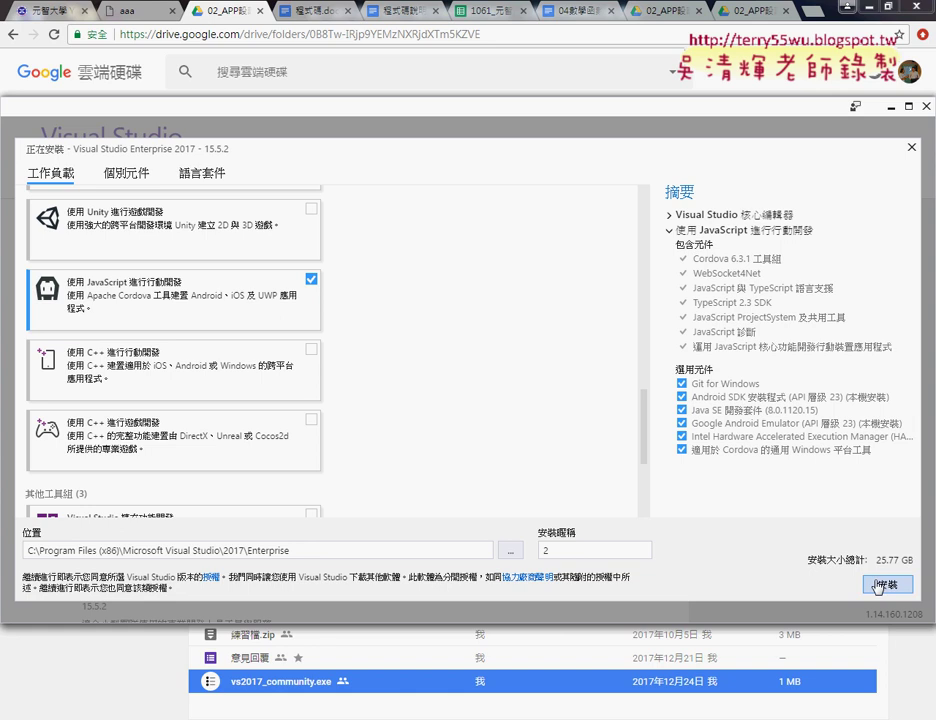
Discard the Enterprise 2017 component selection without installing and exit the installer
click(911, 148)
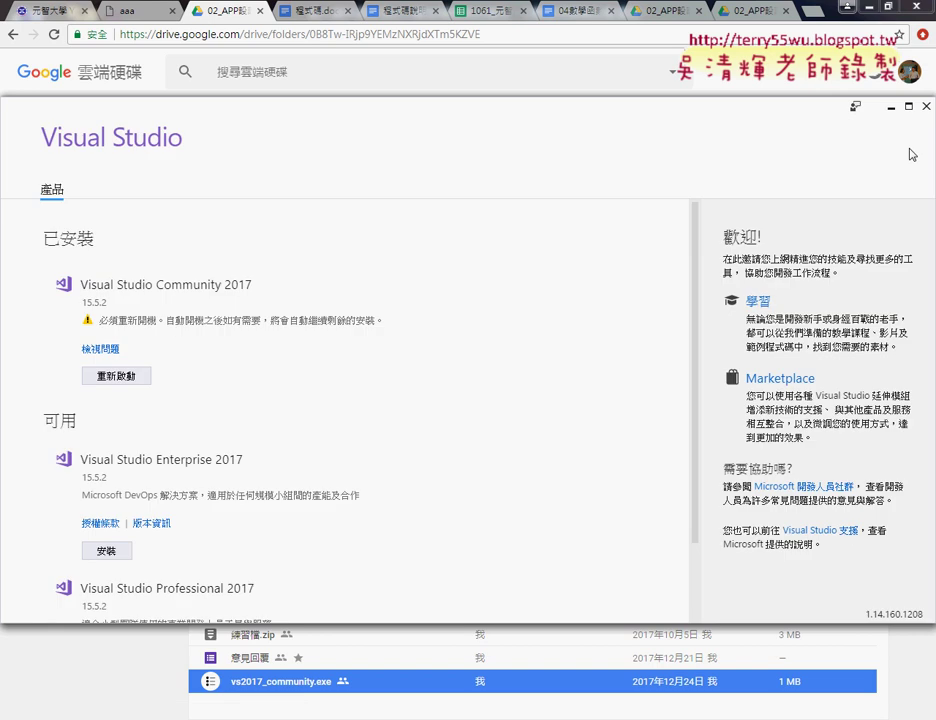
click(922, 110)
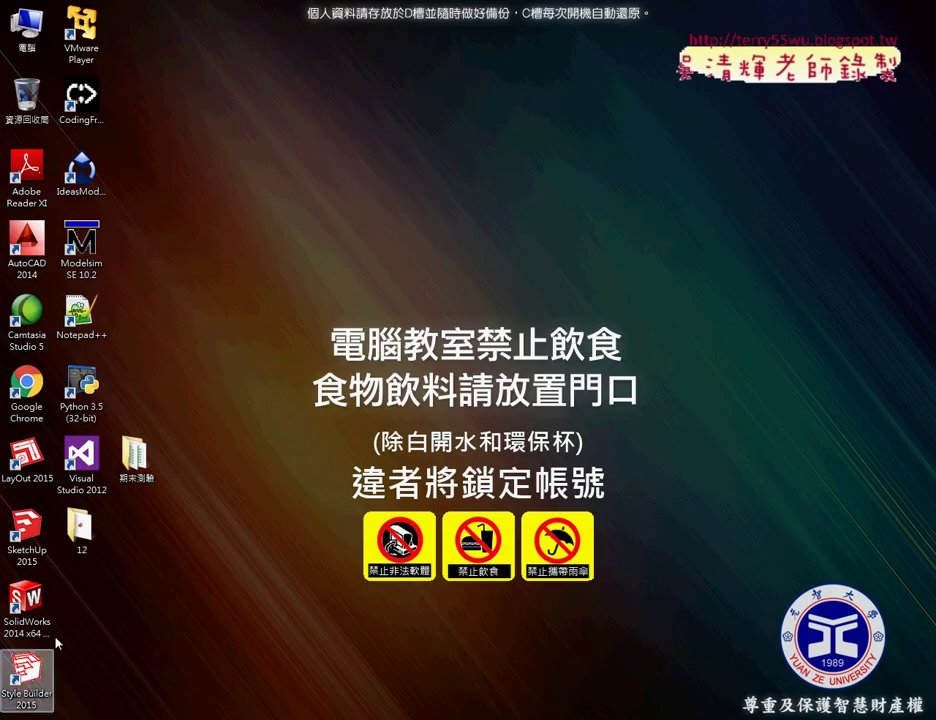
Launch Visual Studio 2017 from the installed programs and postpone signing in
click(25, 715)
click(72, 674)
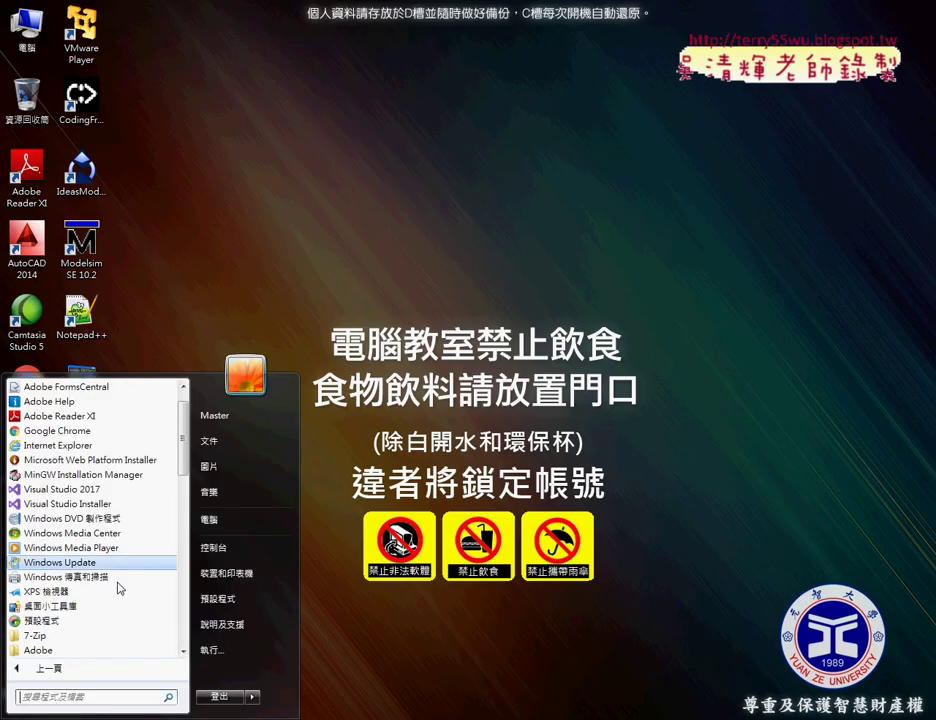
click(115, 490)
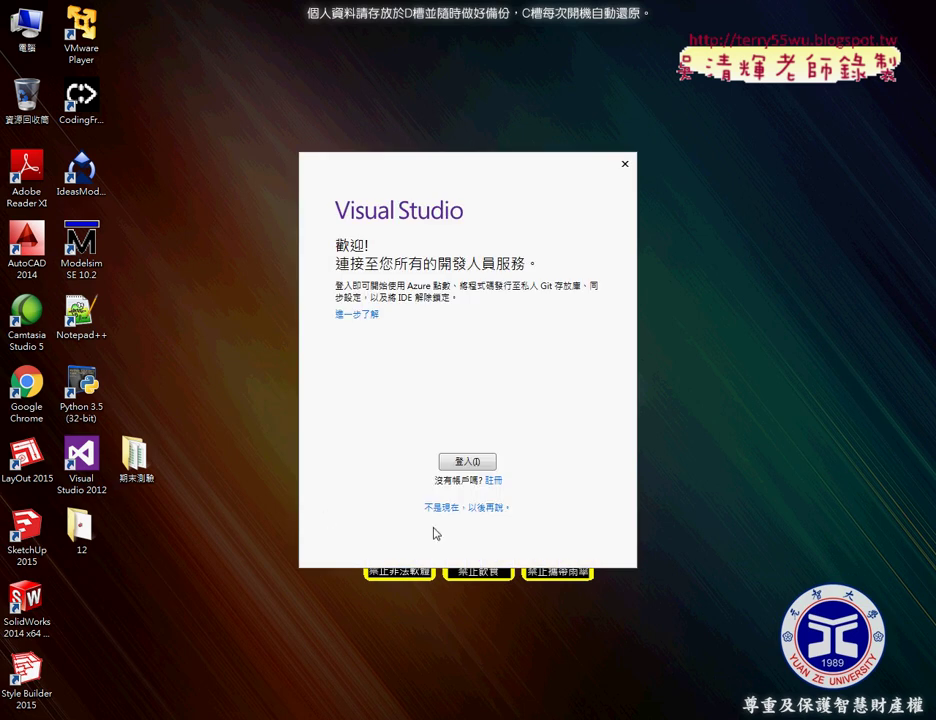
click(482, 508)
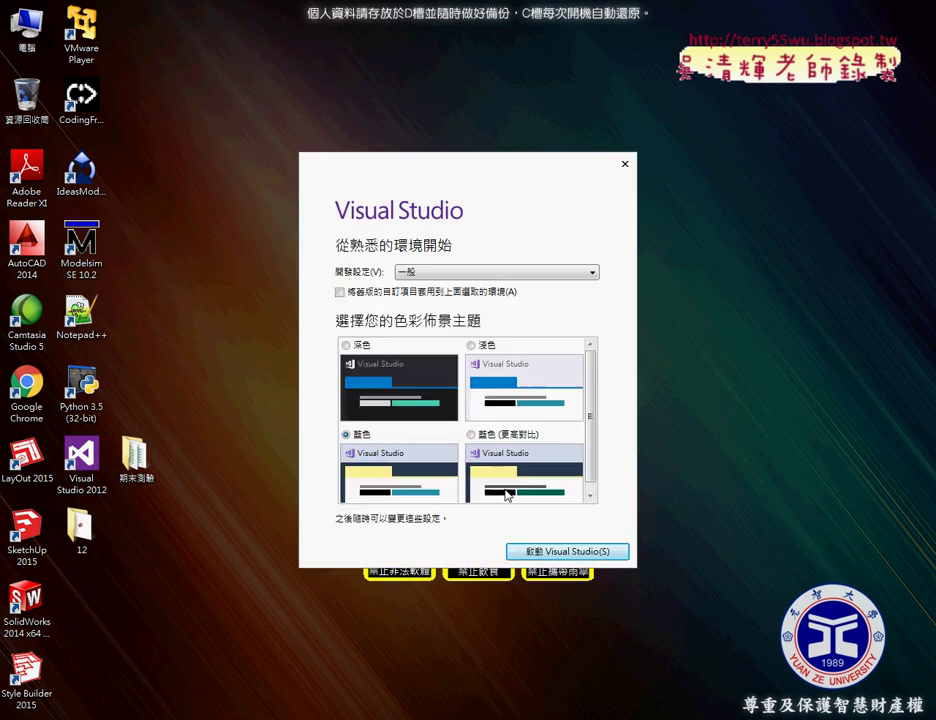
Choose the 淺色 color theme for the first start of Visual Studio
click(470, 346)
scroll(560, 420, down, 1)
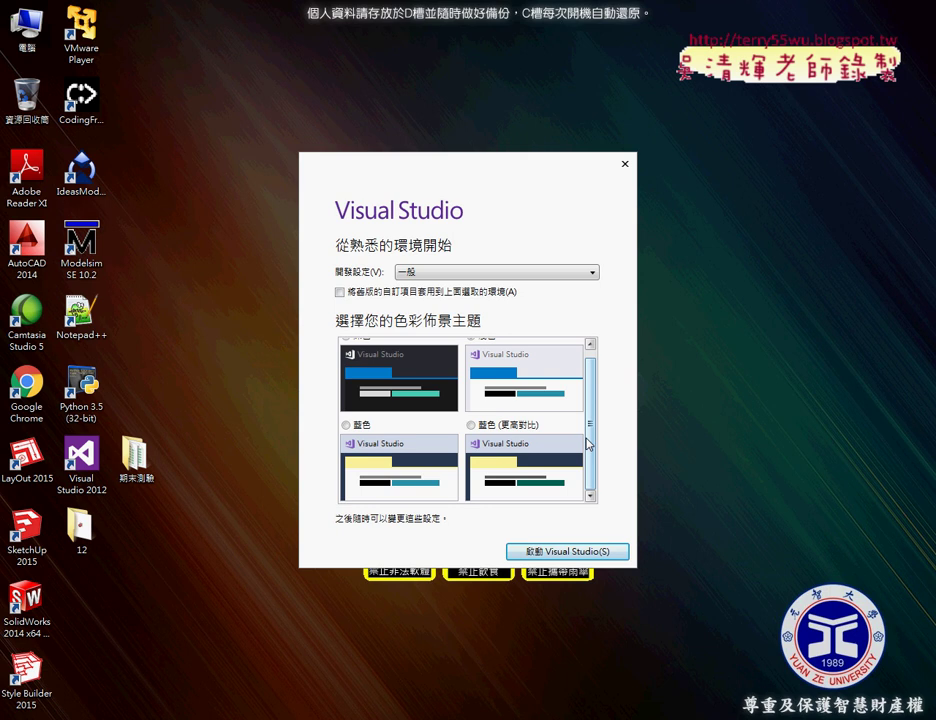